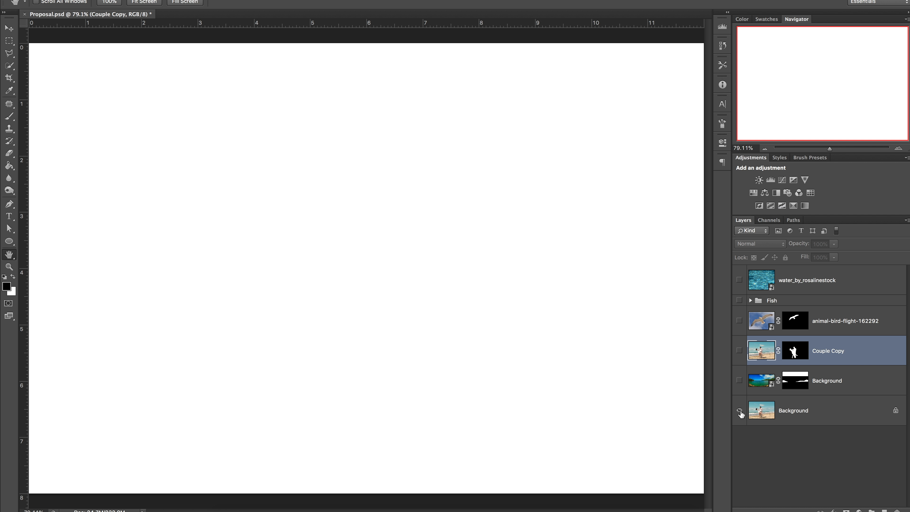
Step: Turn on both Background layers and select the upper Background layer's mask with the Brush tool active
left_click(739, 411)
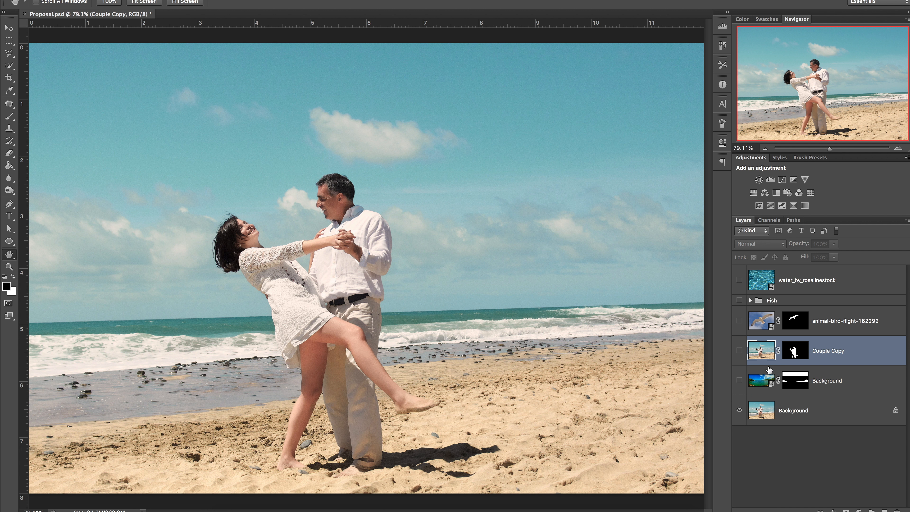
left_click(739, 381)
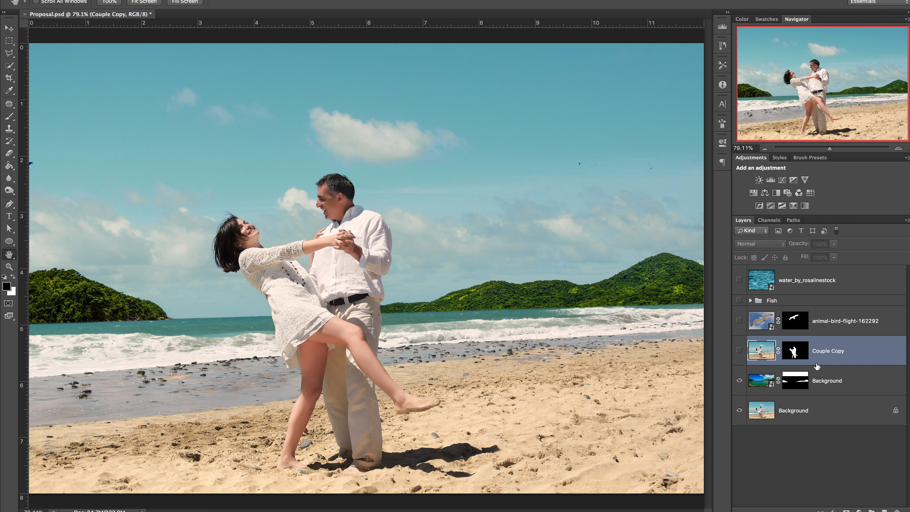
key("b")
left_click(795, 381)
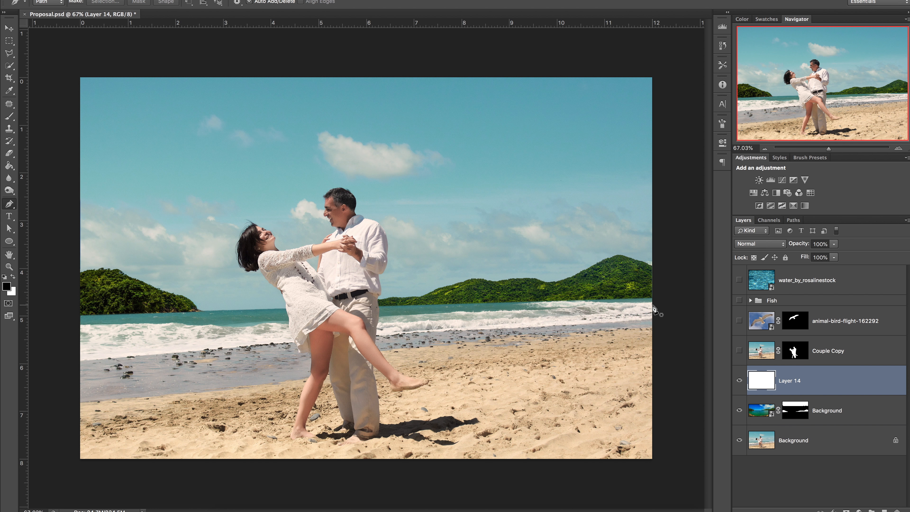
Step: Draw a Pen path around the sea area from the waterline down to the image bottom and make it a selection
left_click(652, 306)
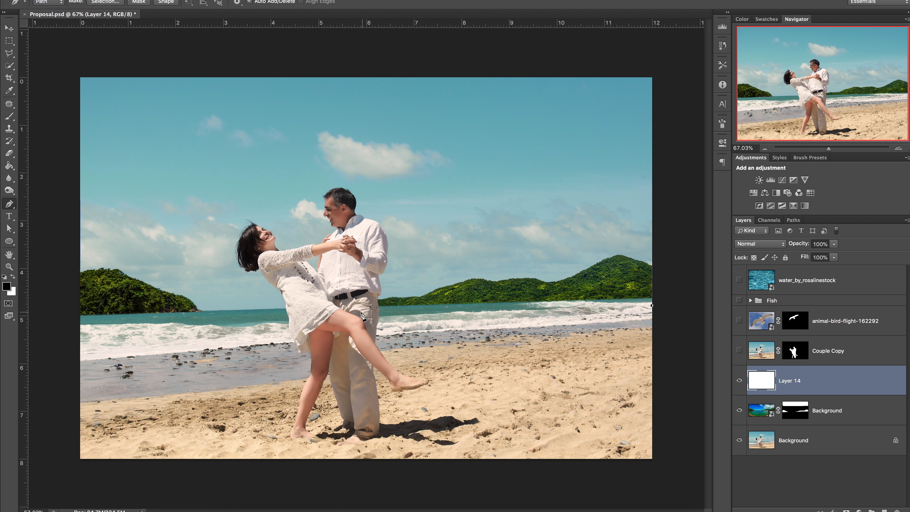
left_click_drag(295, 331, 222, 353)
left_click_drag(66, 373, 3, 376)
left_click(72, 467)
left_click(663, 468)
left_click(651, 305)
right_click(258, 395)
left_click(283, 437)
key("Return")
Step: Sample the sea's teal colour and fill the selection on Layer 14 with it, then deselect
left_click(145, 317)
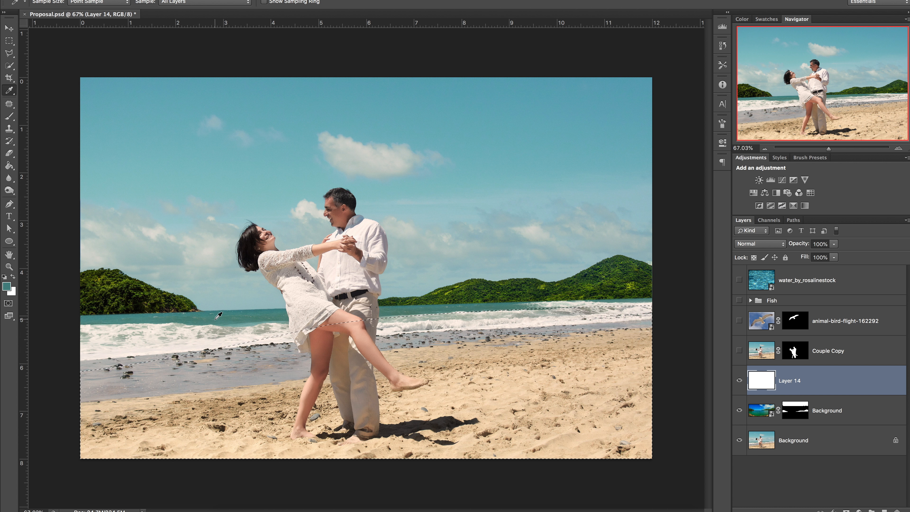
left_click(9, 166)
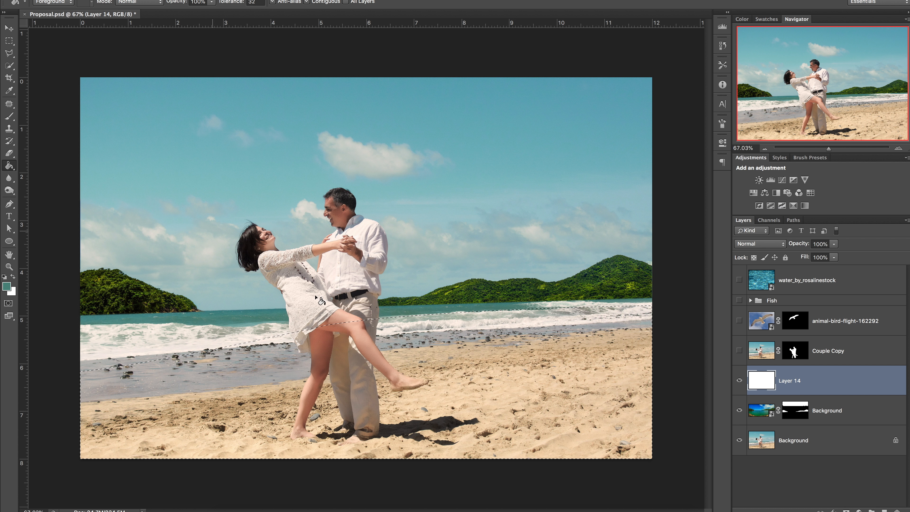
left_click(462, 380)
key("ctrl+d")
Step: Show the water texture layer and move it up so its surface sits along the waterline
left_click(8, 116)
left_click(740, 280)
key("v")
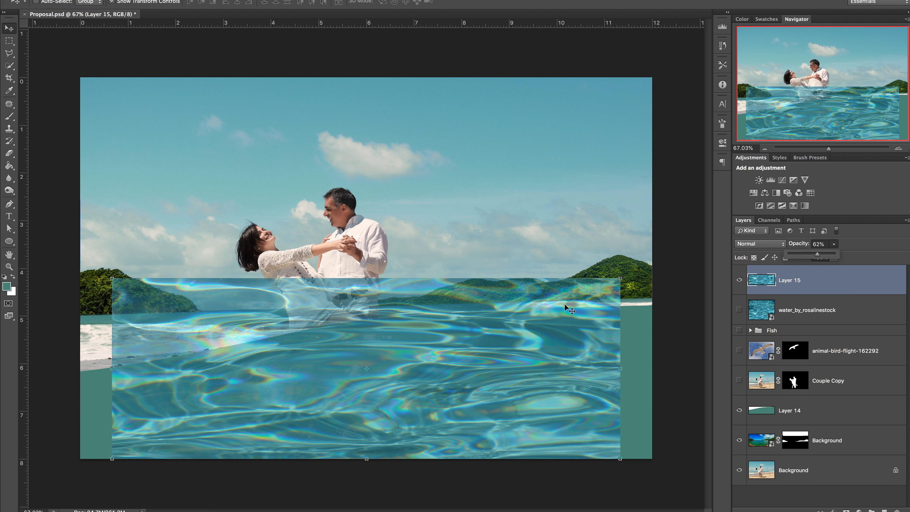
left_click_drag(140, 380, 140, 351)
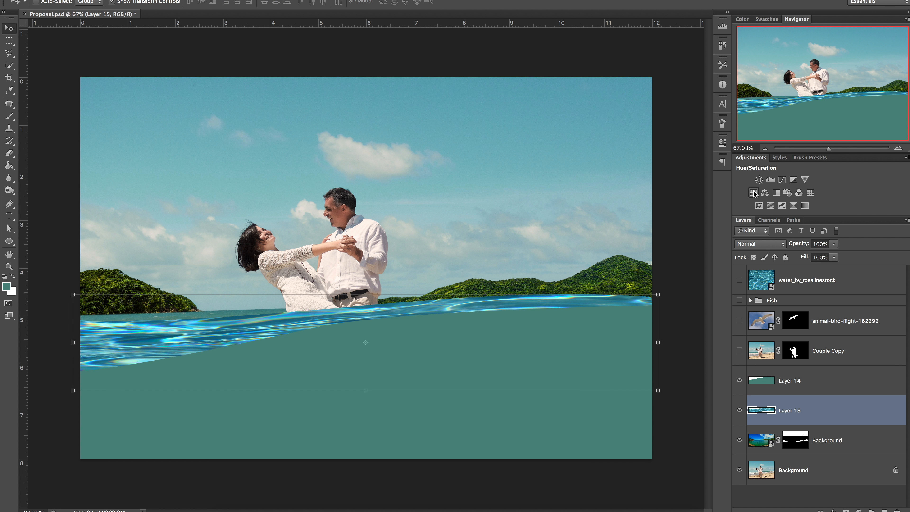
Step: Add a Hue/Saturation adjustment clipped to the water layer and shift its hue
left_click(754, 193)
right_click(813, 404)
left_click(756, 295)
left_click_drag(650, 200, 638, 221)
left_click(695, 137)
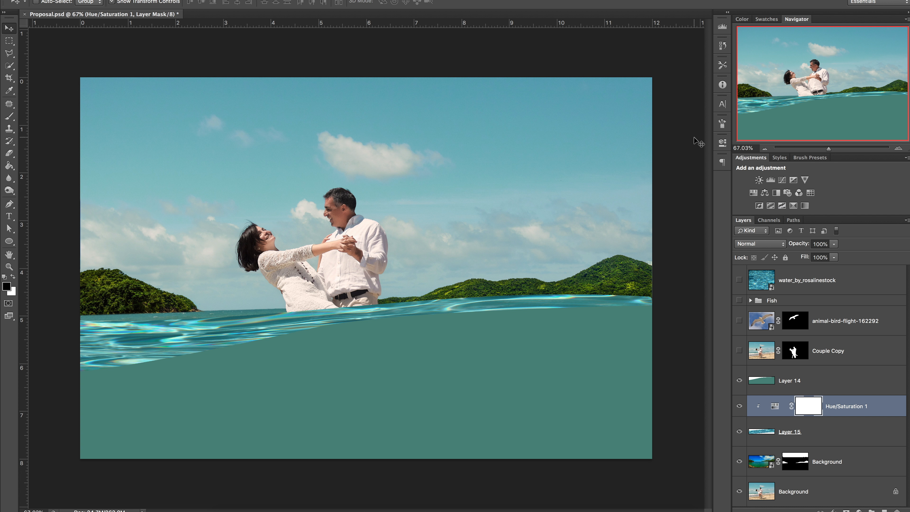
Step: Add a layer mask to the water layer and set the brush opacity to 55%
left_click(815, 432)
left_click(846, 510)
left_click(10, 117)
left_click(204, 2)
left_click_drag(207, 12, 185, 12)
Step: Set the brush size to 119 and paint on the water layer's mask to soften its left edge
right_click(167, 247)
left_click_drag(206, 269, 223, 269)
left_click(269, 329)
mouse_move(83, 314)
left_mouse_down()
mouse_move(195, 313)
mouse_move(93, 329)
left_mouse_up()
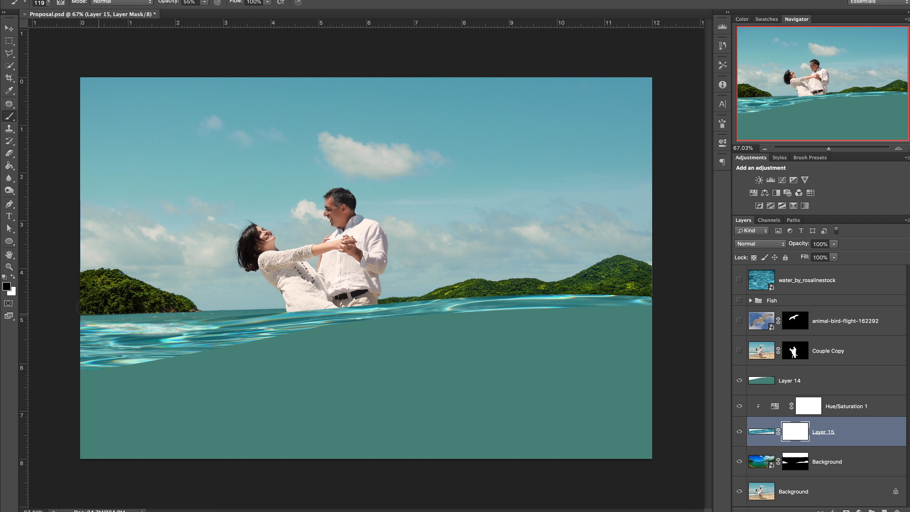
key("x")
left_click_drag(251, 320, 123, 335)
Step: Warp the water layer to bend its wave surface along the waterline
key("super+t")
right_click(366, 350)
left_click(384, 434)
left_click_drag(325, 374, 323, 358)
left_click_drag(73, 391, 70, 400)
left_click_drag(170, 375, 160, 354)
left_click_drag(659, 359, 658, 315)
left_click_drag(659, 327, 659, 306)
left_click_drag(659, 391, 657, 339)
left_click_drag(464, 378, 542, 336)
left_click_drag(500, 316, 501, 310)
left_click_drag(255, 339, 272, 362)
left_click_drag(64, 349, 65, 341)
left_click_drag(162, 342, 130, 380)
left_click_drag(272, 366, 296, 360)
Step: Return to the Warp transform on the water layer and commit it
left_click(448, 3)
right_click(193, 372)
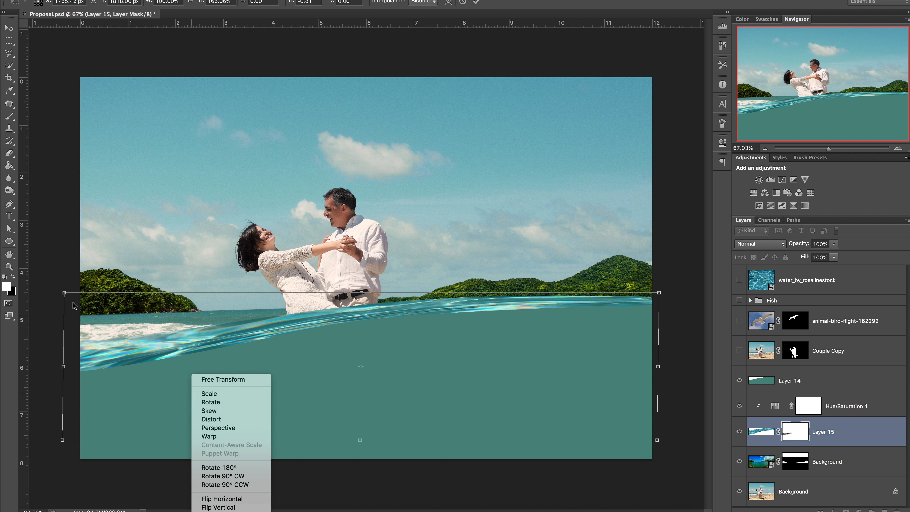
left_click(213, 435)
key("Return")
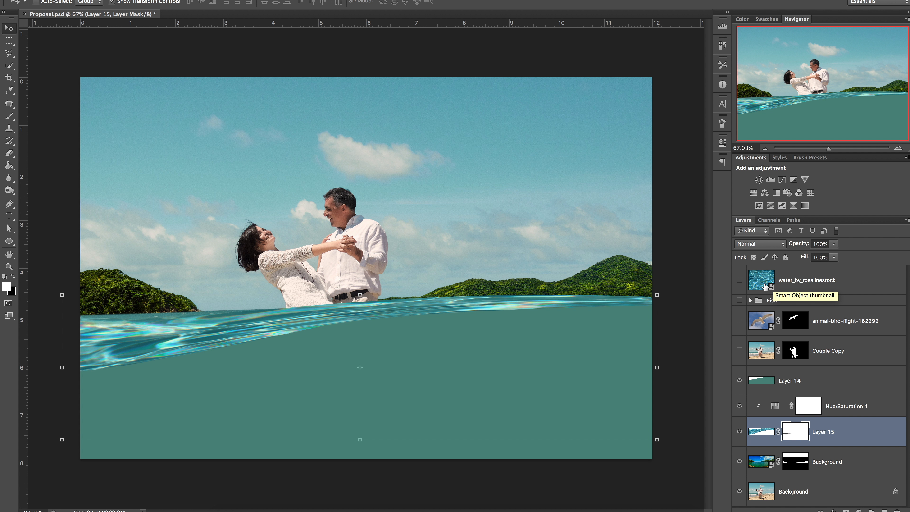
left_click(776, 381)
double_click(761, 432)
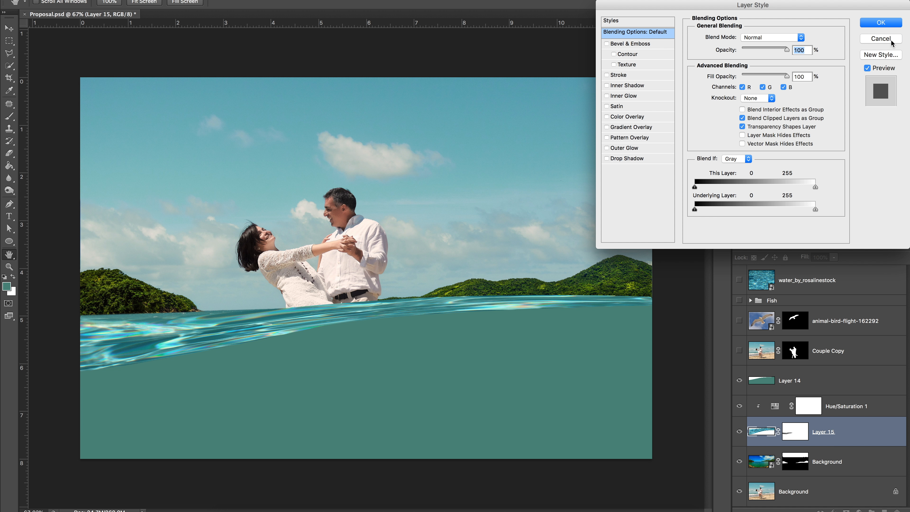
left_click(881, 39)
Step: Edit the Hue/Saturation adjustment: set Lightness to +16 and lower the saturation slightly
double_click(775, 407)
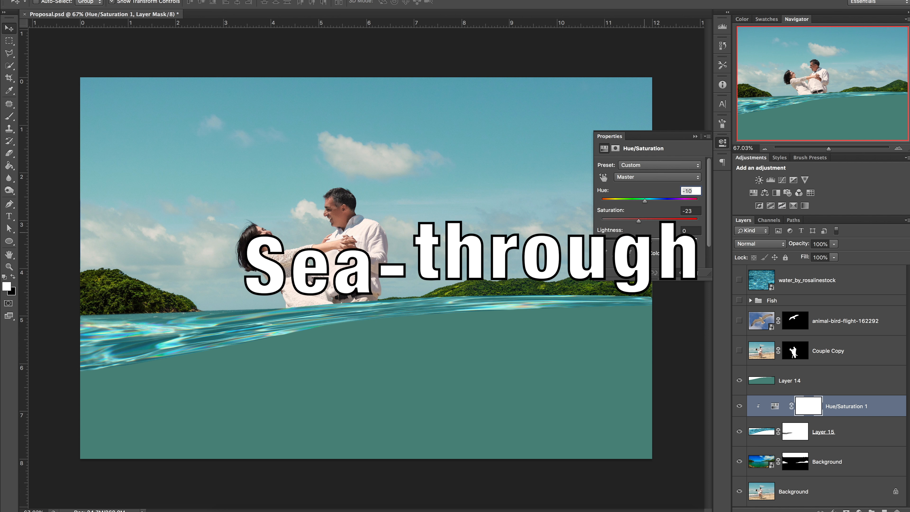
left_click_drag(651, 242, 656, 240)
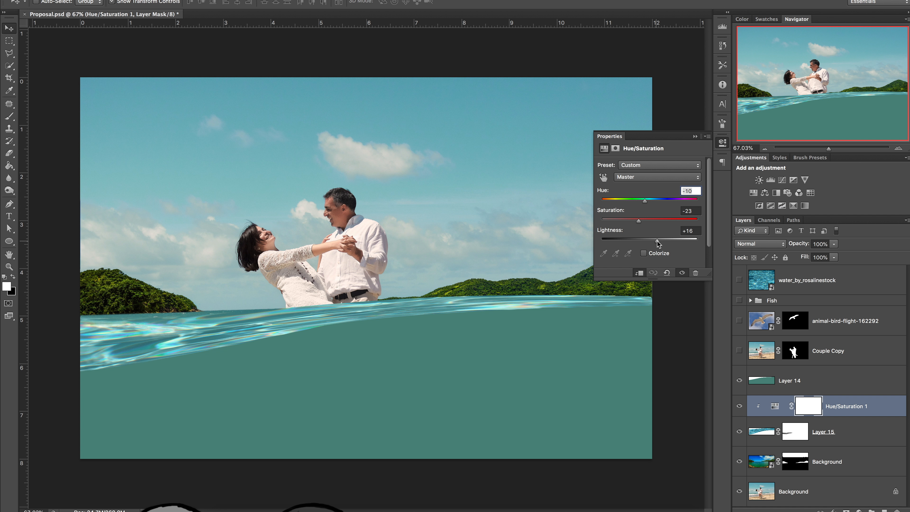
left_click_drag(639, 221, 633, 221)
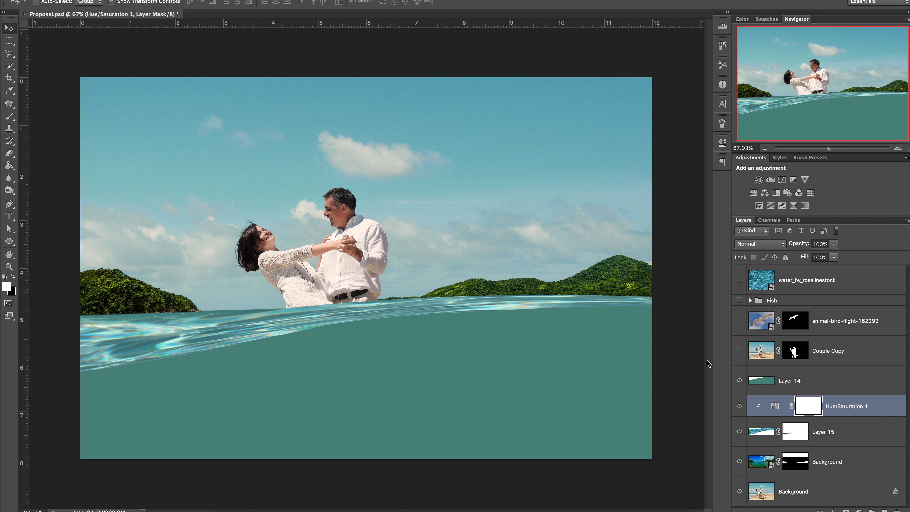
Step: Paint black on the water layer's mask to hide the lower part of the water texture
left_click(767, 386)
left_click(795, 431)
key("b")
left_click(795, 432, "ctrl")
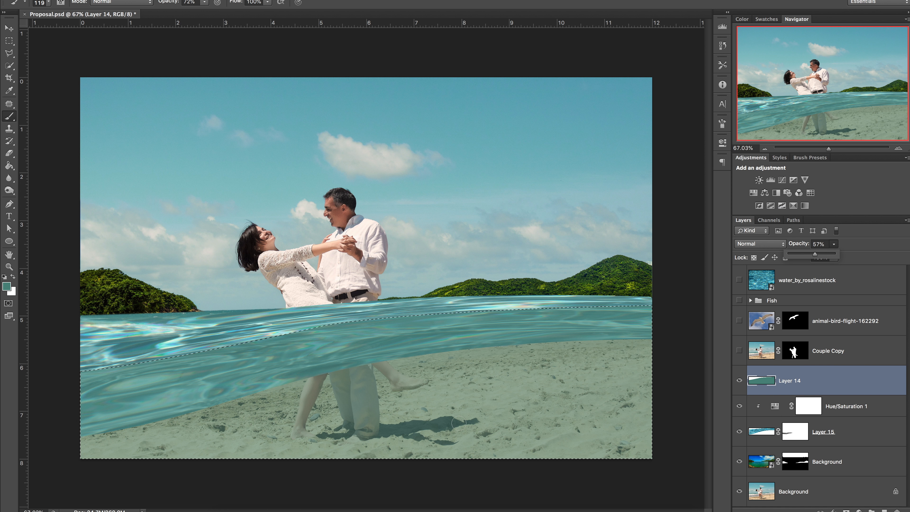
left_click(76, 433)
left_click(796, 432)
mouse_move(154, 421)
left_mouse_down()
mouse_move(81, 433)
mouse_move(310, 375)
left_mouse_up()
Step: Change the brush opacity and paint more of the water layer's mask, then deselect
left_click(205, 3)
left_click_drag(205, 11, 219, 11)
mouse_move(649, 334)
left_mouse_down()
mouse_move(498, 347)
mouse_move(645, 321)
mouse_move(70, 383)
mouse_move(323, 364)
mouse_move(405, 331)
left_mouse_up()
key("ctrl+d")
Step: Try several blend modes on the teal Layer 14 and set it to Hard Light
left_click(825, 381)
left_click_drag(834, 246, 793, 250)
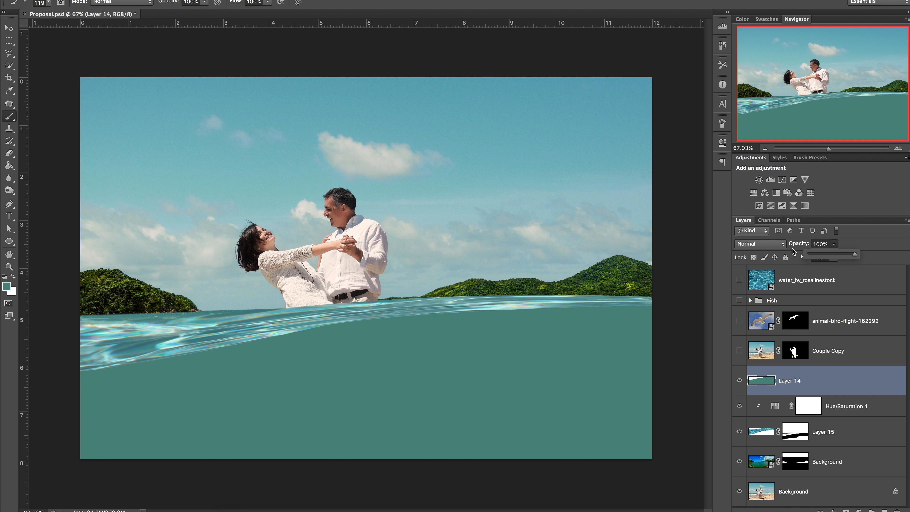
left_click(782, 244)
left_click(760, 357)
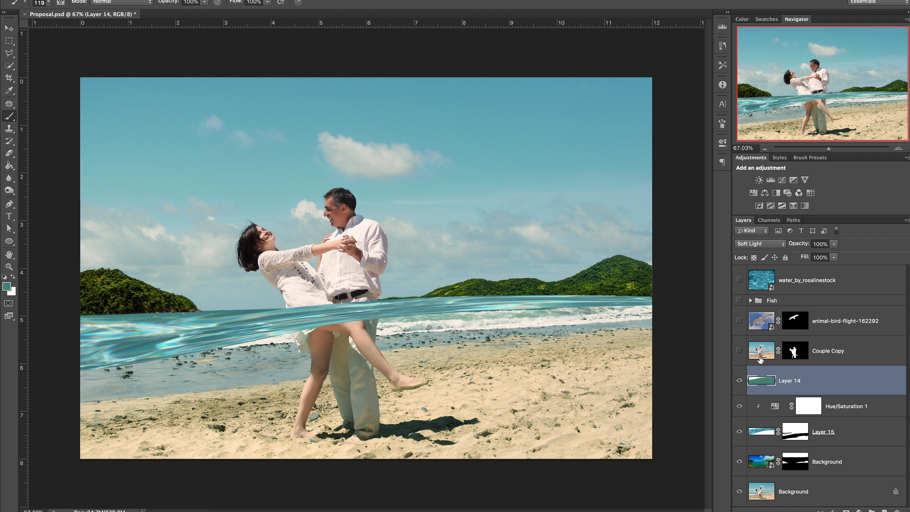
left_click(759, 244)
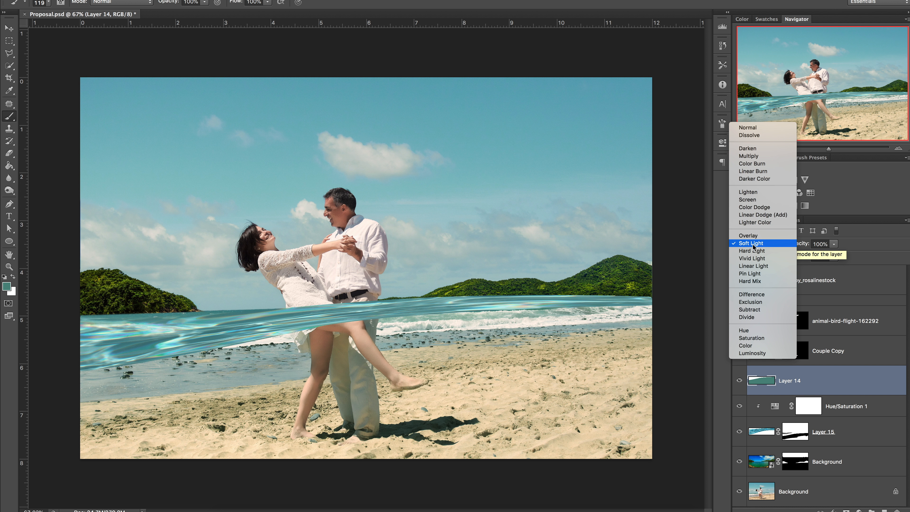
left_click(752, 250)
left_click(749, 247)
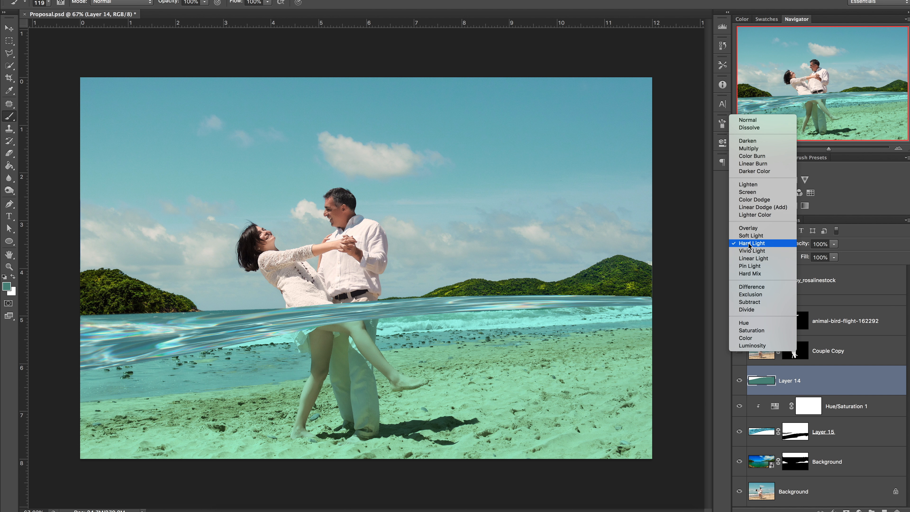
left_click(750, 251)
left_click(749, 244)
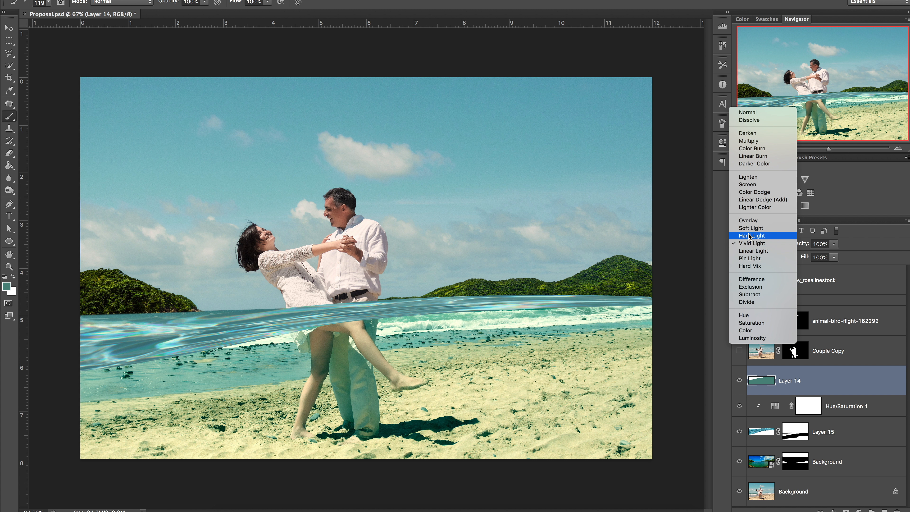
left_click(750, 236)
Step: Duplicate Layer 14 as Layer 14 copy
right_click(809, 386)
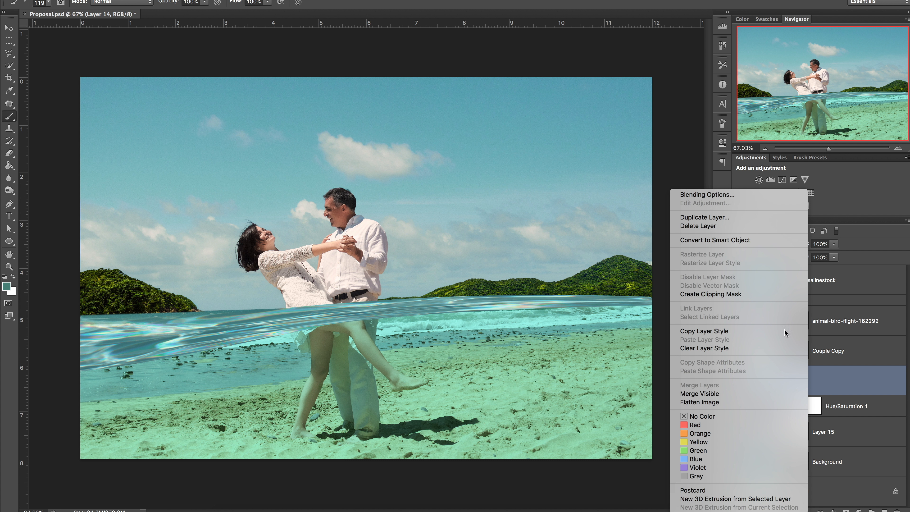
left_click(717, 216)
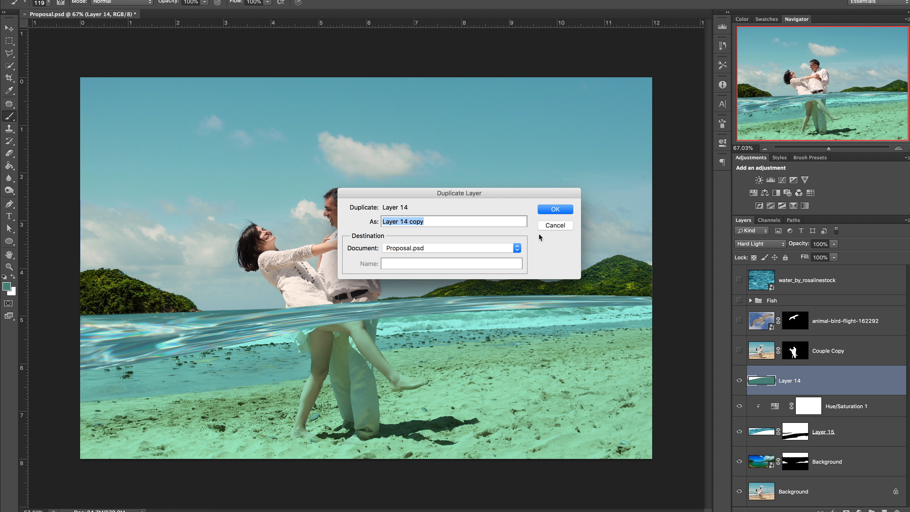
left_click(555, 210)
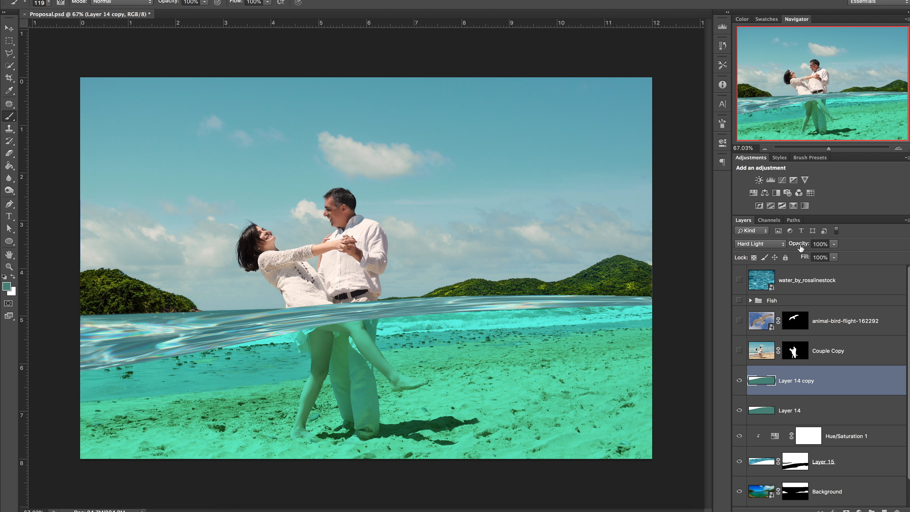
Step: Set Layer 14 copy's blend mode to Normal and its opacity to 51%
left_click(781, 244)
left_click(748, 120)
left_click(832, 246)
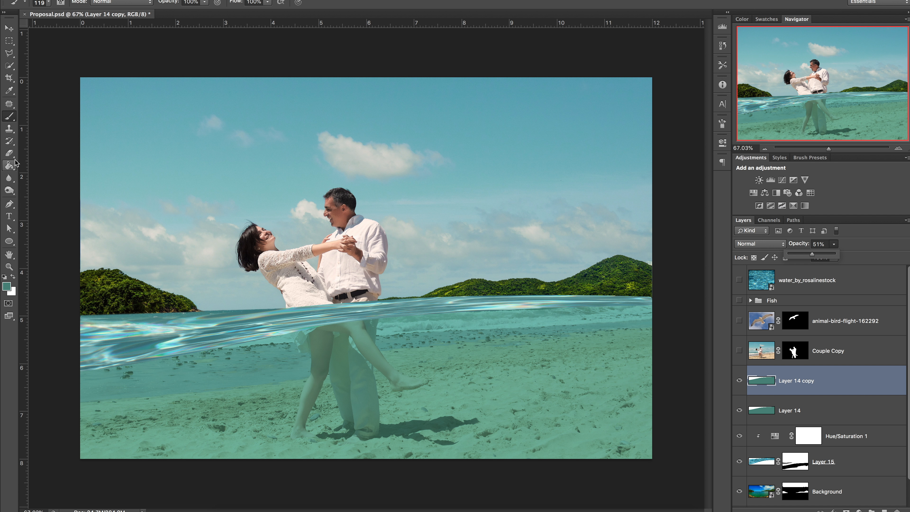
Step: Add a mask to Layer 14 copy and draw a gradient on it from the image bottom up to the waterline
left_click(846, 509)
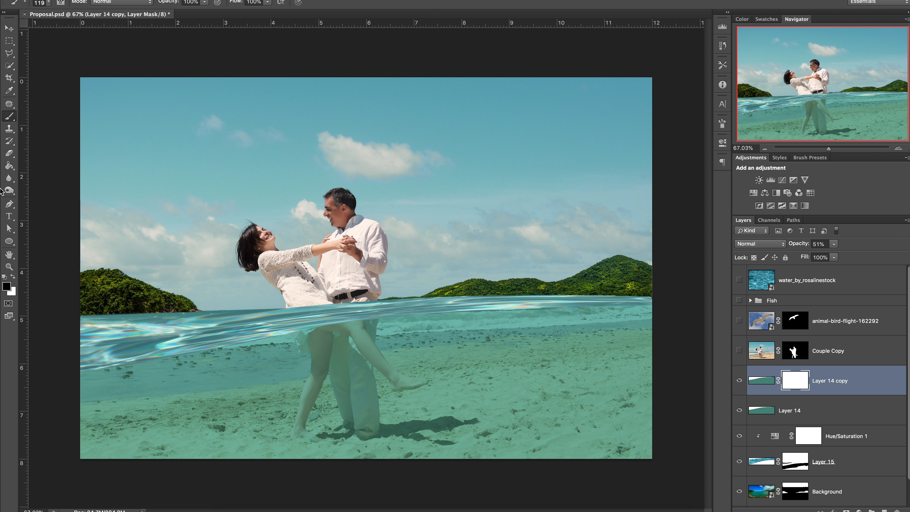
left_click(9, 166)
left_click(45, 163)
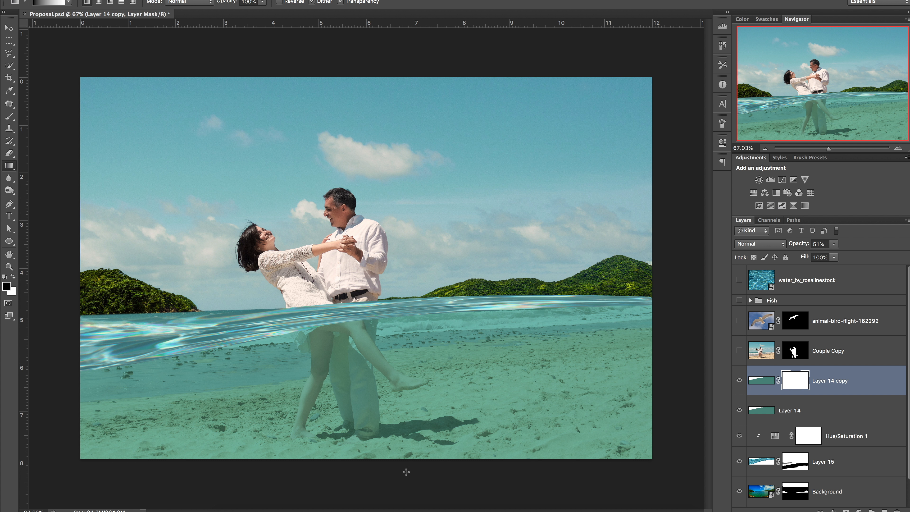
left_click_drag(407, 462, 410, 325)
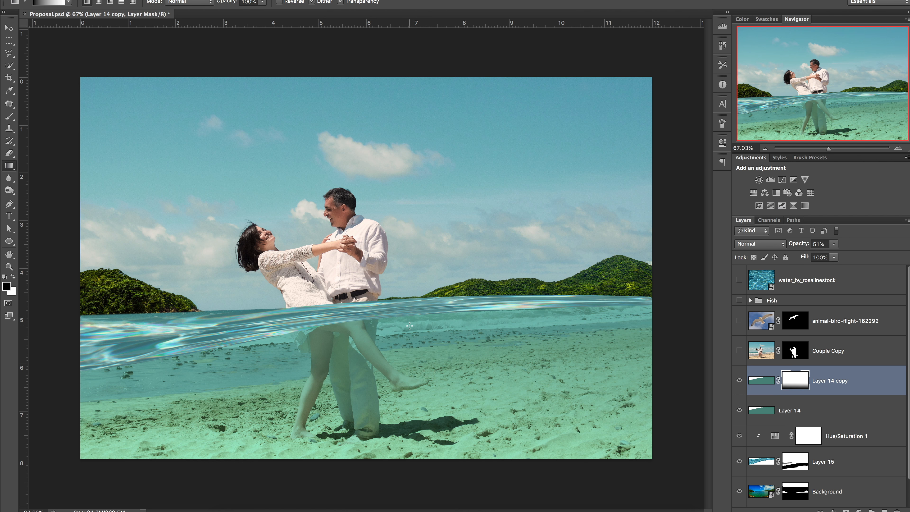
Step: Duplicate Layer 14 as a new copy
left_click(794, 408)
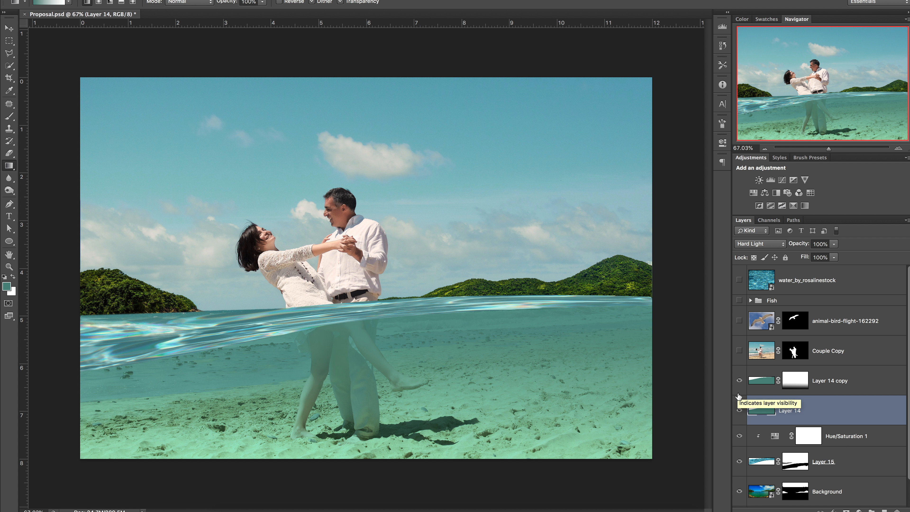
right_click(797, 419)
left_click(657, 219)
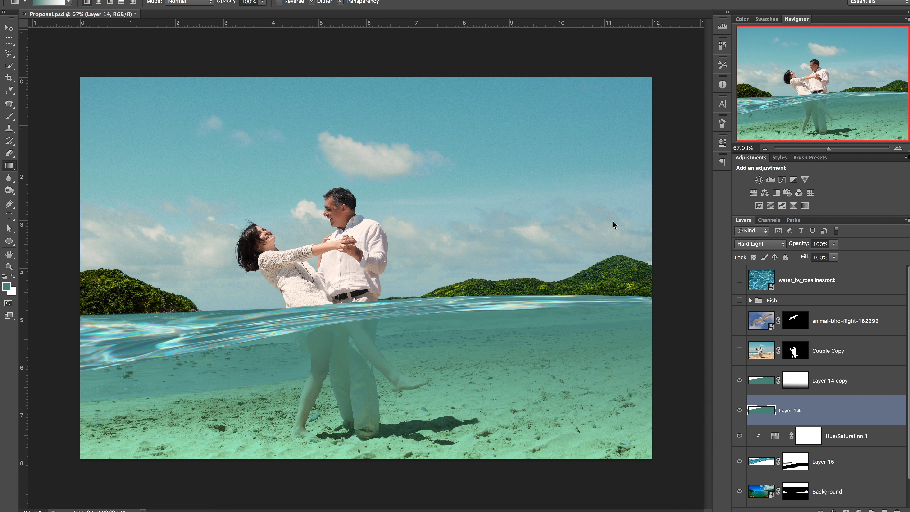
left_click(550, 212)
Step: Set Layer 14 copy 2's Hue to +19 and Saturation to +36, and change its blend mode to Soft Light
mouse_move(144, 6)
left_click(304, 57)
left_click_drag(656, 191, 640, 166)
left_click(736, 113)
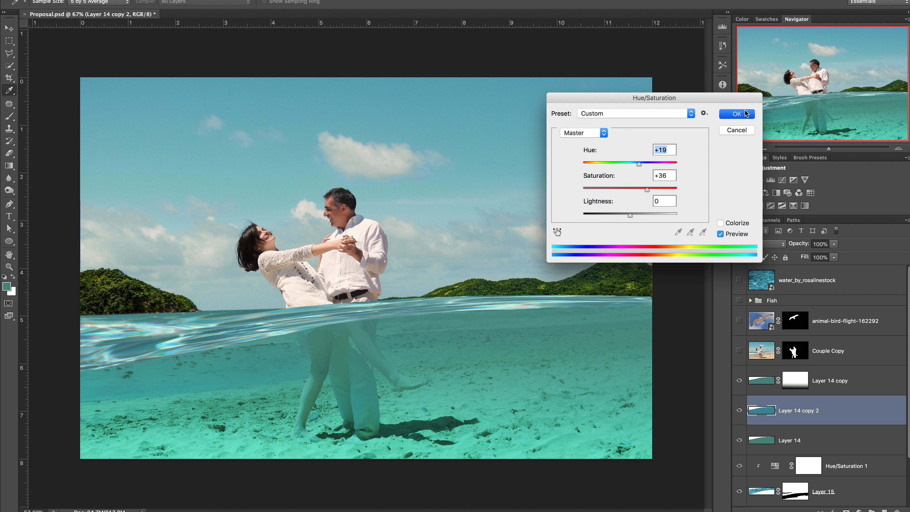
left_click(759, 244)
left_click(759, 253)
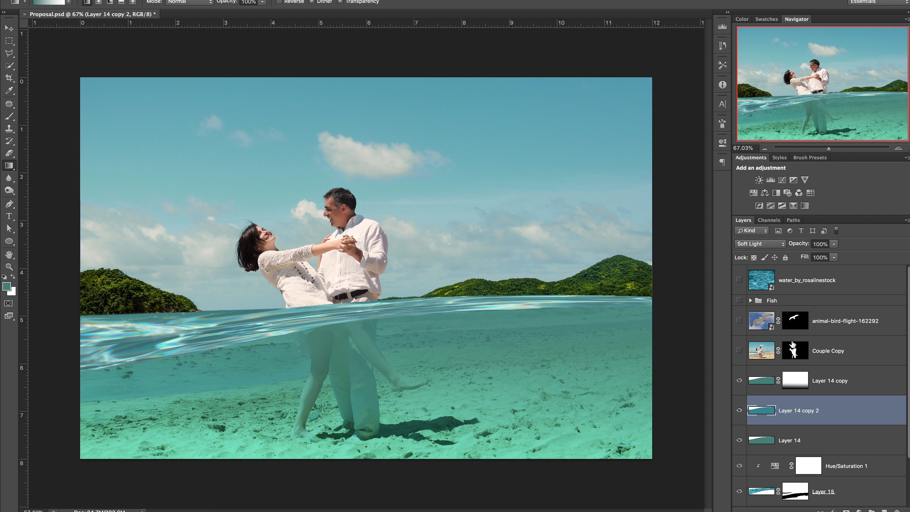
Step: Duplicate Layer 14 copy
left_click(819, 367)
right_click(815, 378)
left_click(745, 219)
key("Return")
Step: Adjust Hue/Saturation on Layer 14 copy 3 and set its blend mode to Multiply
key("ctrl+u")
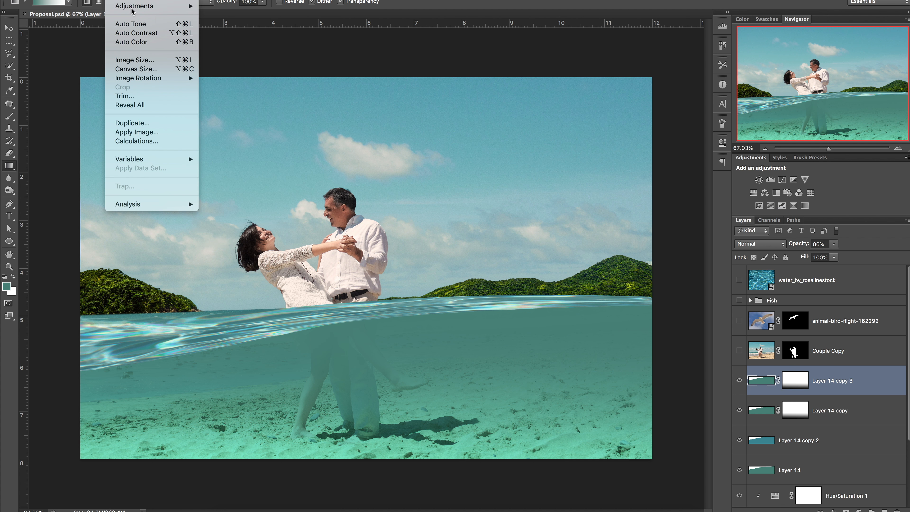
left_click_drag(630, 163, 634, 190)
left_click(736, 114)
left_click(759, 244)
left_click(748, 273)
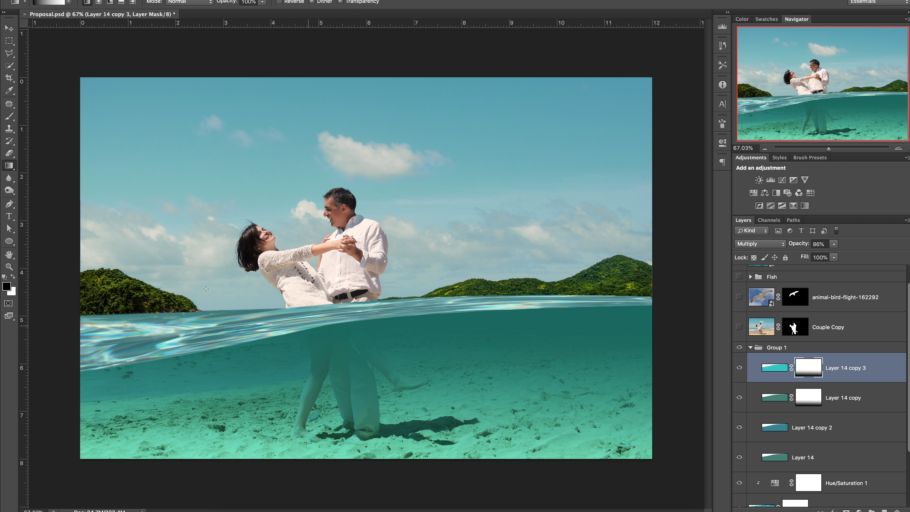
Step: Paint on Layer 14 copy's mask inside the couple's selection to reveal their legs under the water
key("b")
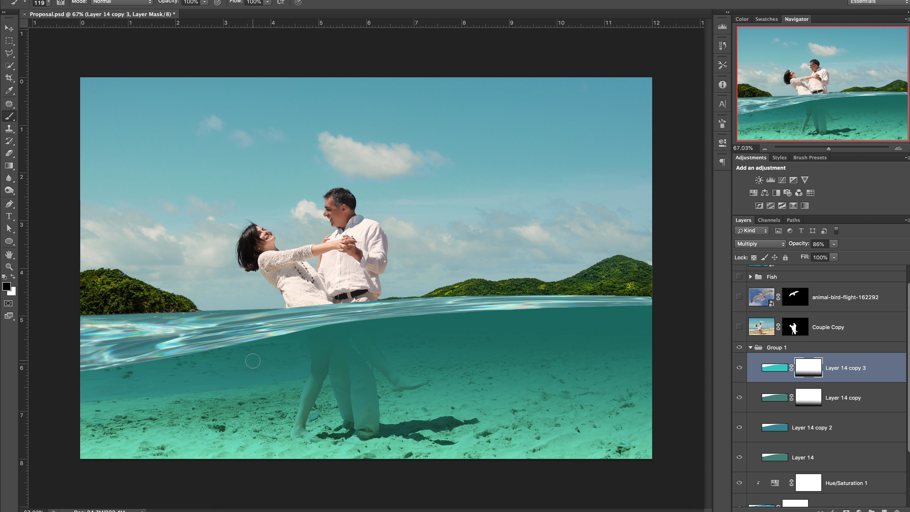
mouse_move(361, 313)
left_mouse_down()
mouse_move(323, 342)
mouse_move(338, 345)
mouse_move(327, 367)
mouse_move(317, 337)
mouse_move(351, 345)
mouse_move(360, 335)
mouse_move(348, 404)
mouse_move(342, 363)
mouse_move(402, 408)
left_mouse_up()
right_click(361, 368)
right_click(372, 384)
left_click_drag(373, 348, 395, 379)
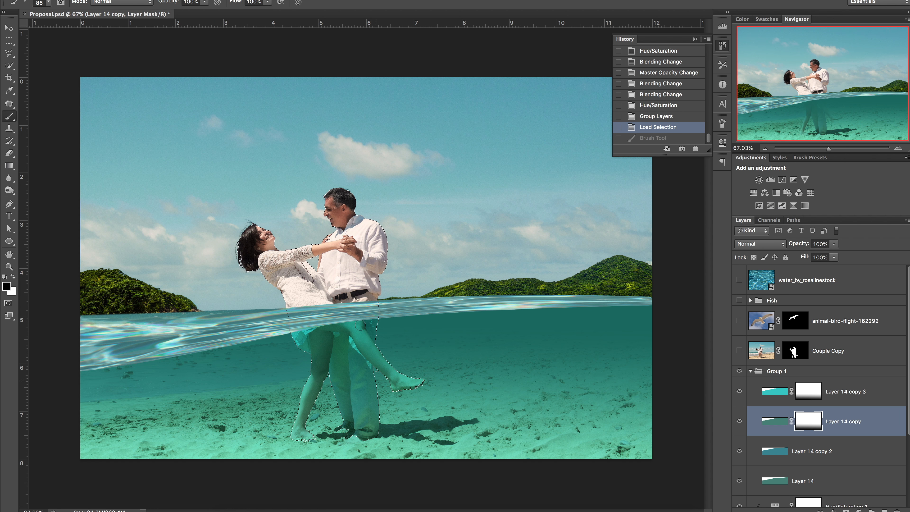
left_click_drag(360, 326, 373, 325)
Step: Step the history back to the first brush stroke on Layer 14 copy's mask
scroll(796, 452, "down", 4)
left_click(796, 464)
scroll(796, 438, "down", 2)
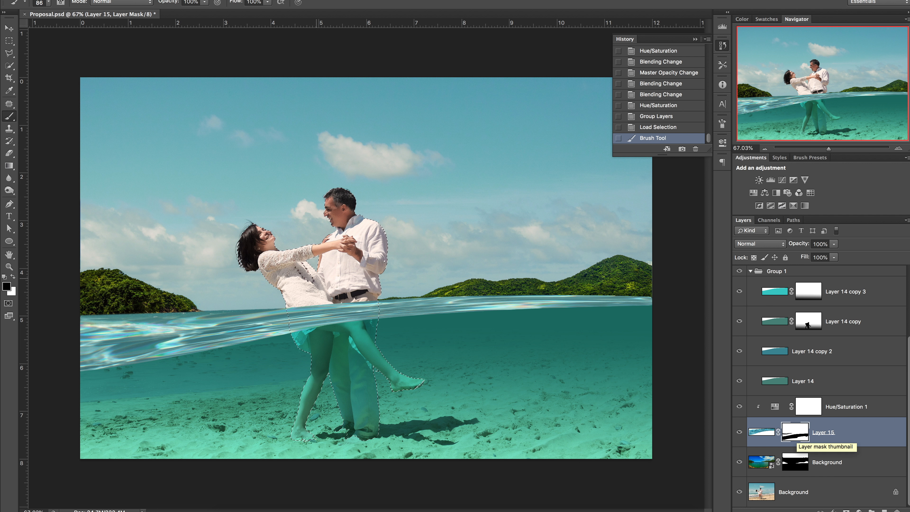
key("ctrl+alt+z")
key("ctrl+alt+z")
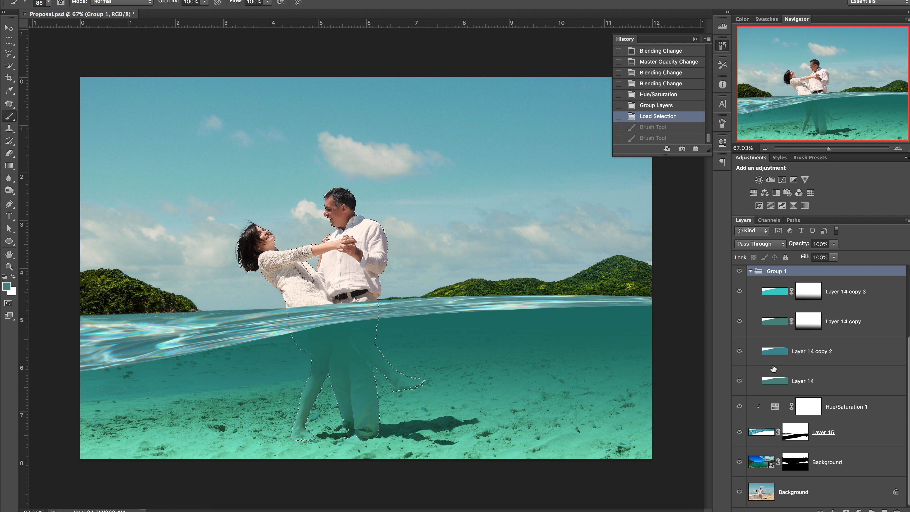
left_click(655, 128)
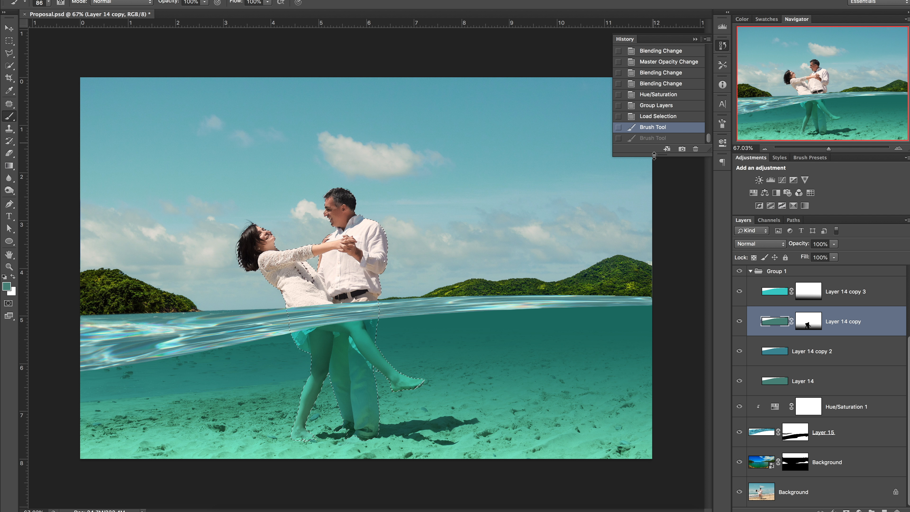
Step: Paint on Layer 15's mask over the couple's waist at the waterline
left_click(794, 440)
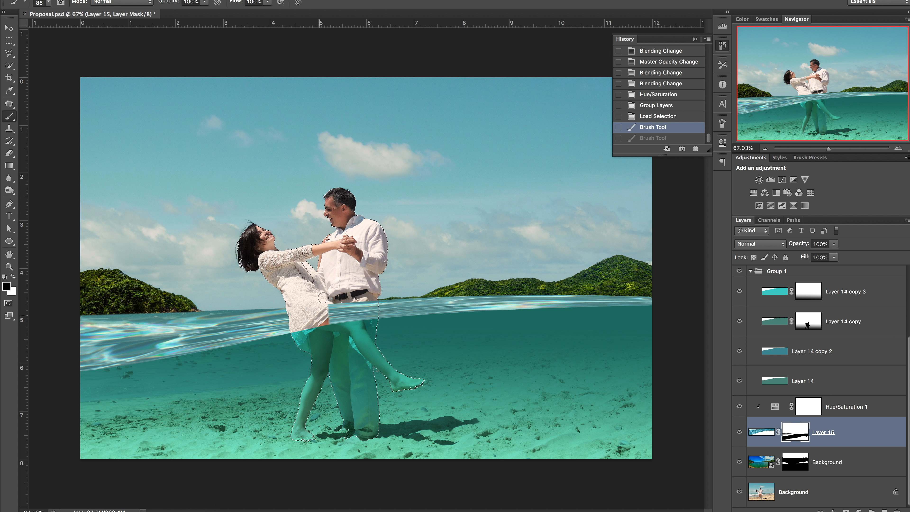
left_click_drag(365, 327, 366, 320)
Step: Duplicate Layer 15 and clip the Hue/Saturation 1 adjustment to the new copy
right_click(829, 444)
left_click(720, 220)
left_click(556, 210)
left_click(808, 412)
key("ctrl+alt+g")
Step: Set Layer 15's blend mode to Multiply and brush a spot at the woman's waterline
left_click(795, 462)
left_click(759, 244)
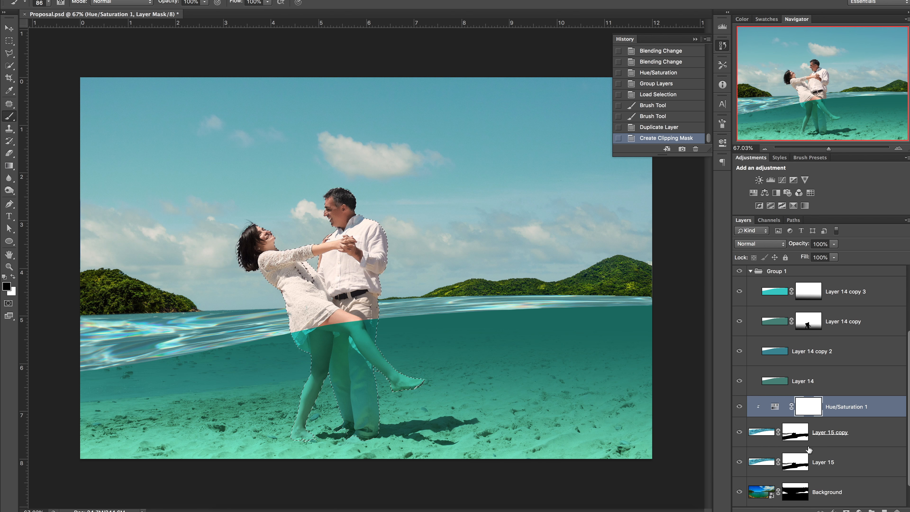
left_click(749, 275)
left_click(13, 278)
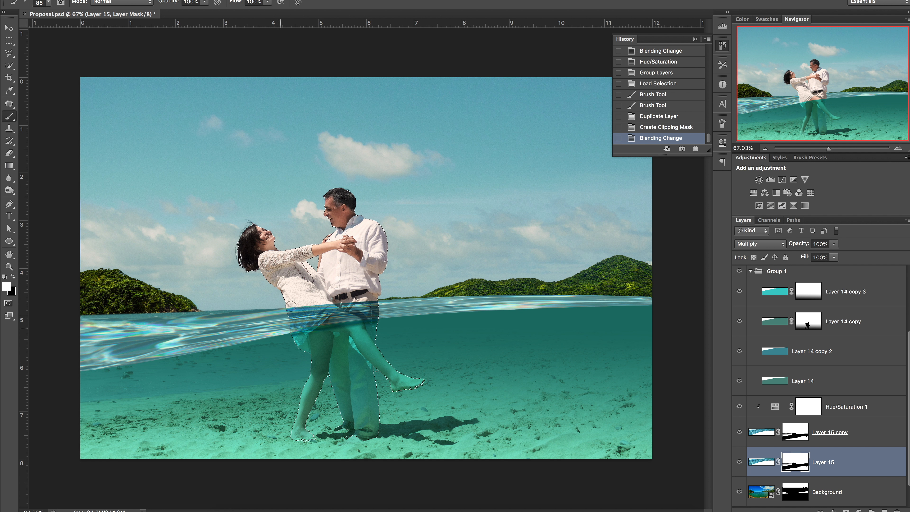
left_click_drag(284, 328, 283, 329)
Step: Try several blend modes on Layer 15, including Linear Dodge (Add)
left_click(762, 462)
left_click(764, 244)
left_click(759, 339)
left_click(760, 245)
left_click(760, 150)
left_click(759, 244)
left_click(749, 305)
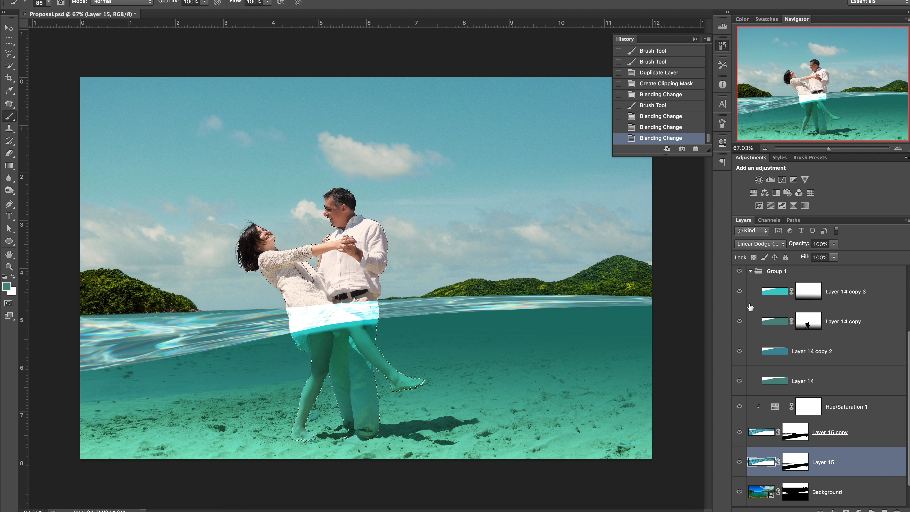
left_click(759, 244)
left_click(750, 261)
Step: Reset default colors and paint on Layer 15 copy's mask at 35% opacity along the waterline at the couple's waist
left_click(783, 428)
key("d")
key("3")
key("5")
left_click_drag(298, 304, 300, 309)
left_click_drag(302, 313, 364, 315)
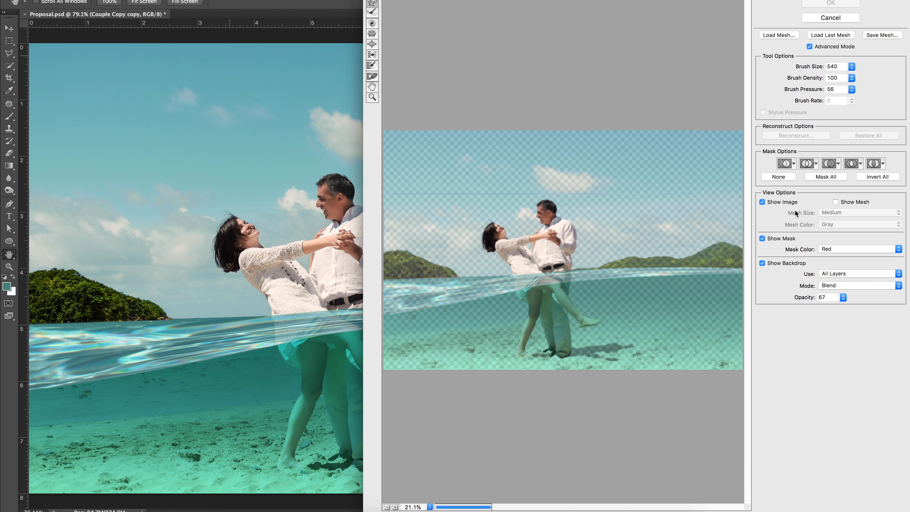
Step: In Liquify, with brush size 62 and density 47, push the woman's dress edge near the waterline
left_click(395, 507)
left_click(851, 67)
left_click_drag(811, 77, 828, 89)
left_click(588, 303)
left_click(852, 77)
left_click(562, 306)
mouse_move(563, 305)
left_mouse_down()
mouse_move(507, 319)
mouse_move(573, 318)
left_mouse_up()
left_click_drag(508, 328, 484, 331)
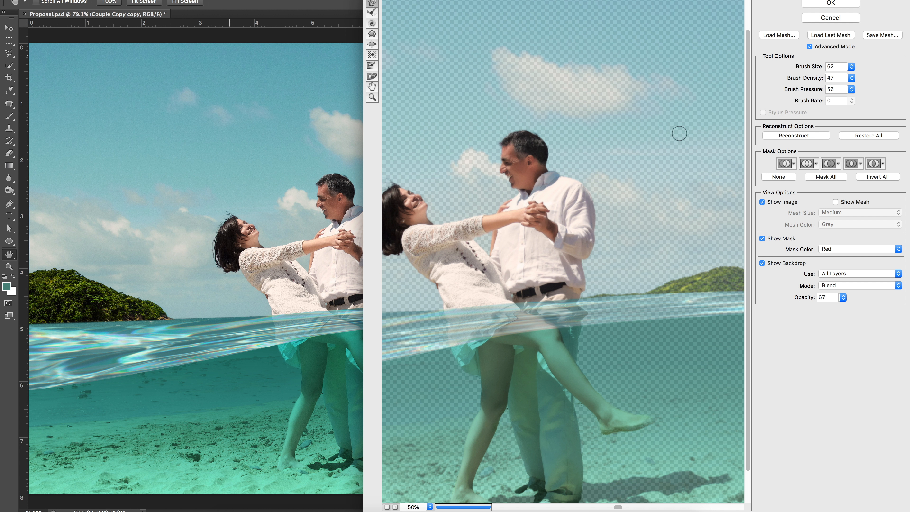
key("Return")
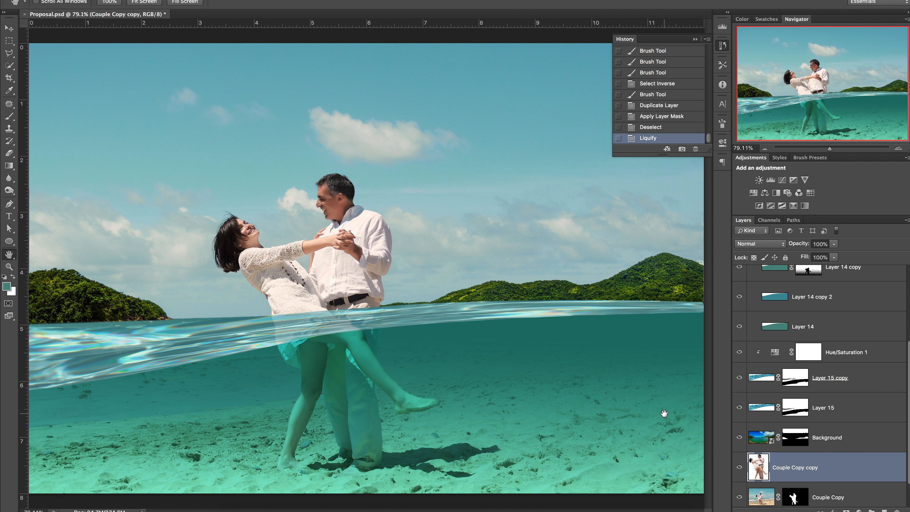
Step: Convert the bottom background into Layer 0 and hide the water layers above it
scroll(739, 448, "down", 2)
double_click(770, 486)
left_click(554, 218)
scroll(750, 317, "up", 3)
left_click(751, 315)
left_click_drag(739, 389, 740, 316)
scroll(740, 447, "down", 1)
left_click(739, 432)
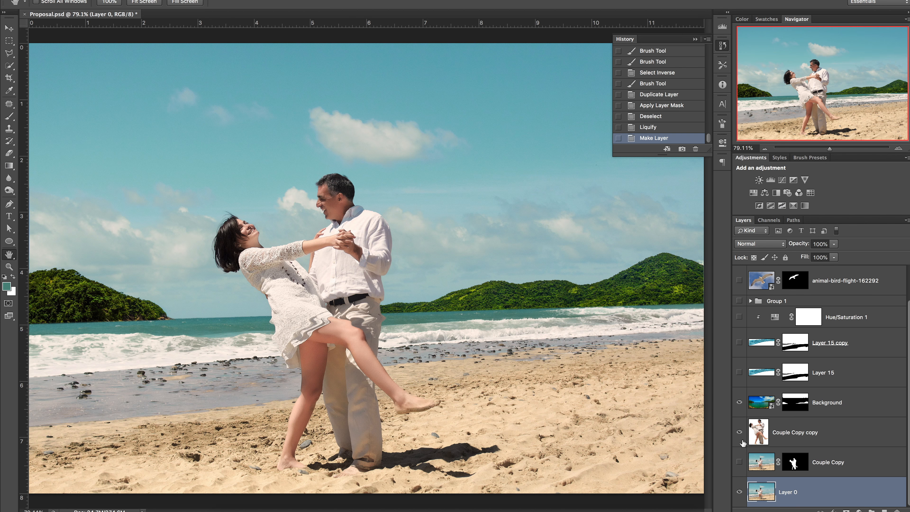
Step: Clone-stamp over the couple's waist area at the shoreline on Layer 0 and show the water layers again
key("s")
left_click(273, 320)
left_click(276, 329)
left_click(289, 326)
left_click_drag(380, 327, 375, 335)
left_click(740, 432)
left_click(740, 432)
left_click(740, 432)
left_click(740, 433)
left_click(740, 432)
left_click_drag(739, 372, 739, 301)
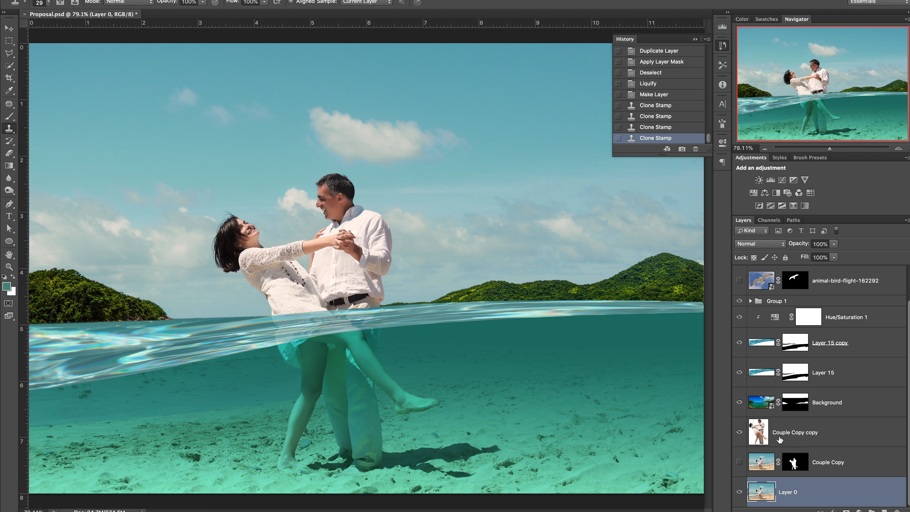
left_click(795, 433)
key("super+shift+x")
left_click(829, 4)
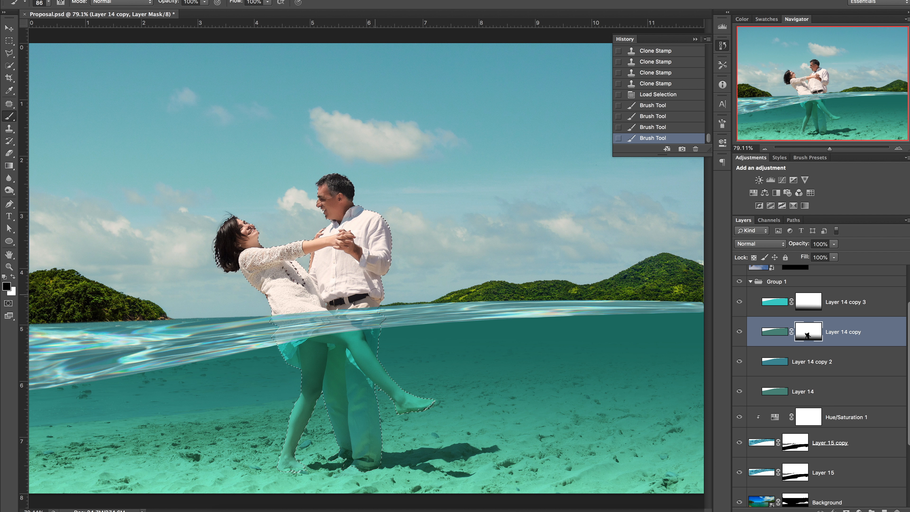
Step: Invert the selection and try a brush stroke on Layer 14 copy's mask at the man's waist
key("super+shift+i")
left_click_drag(375, 295, 379, 309)
left_click(647, 126)
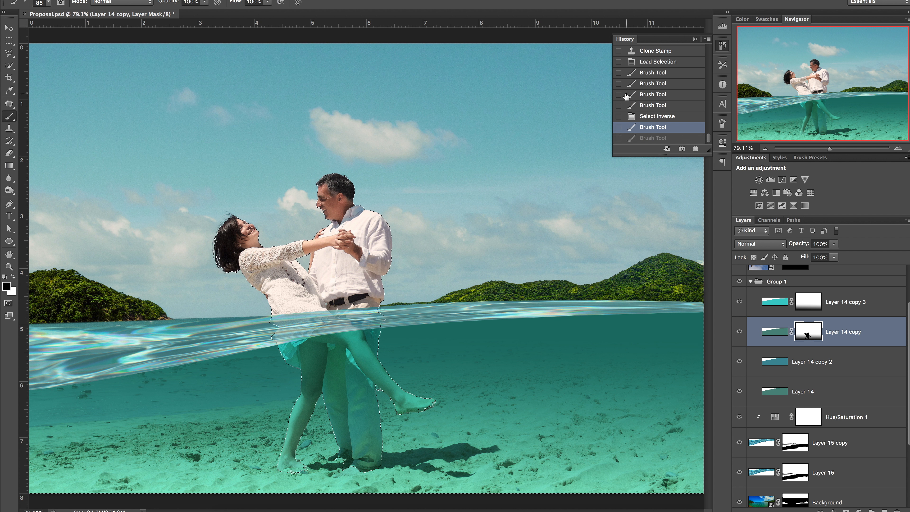
Step: Smudge the waterline edge beside the woman's dress at 37% strength and deselect
left_click(770, 438)
scroll(770, 438, "down", 3)
left_click(775, 286)
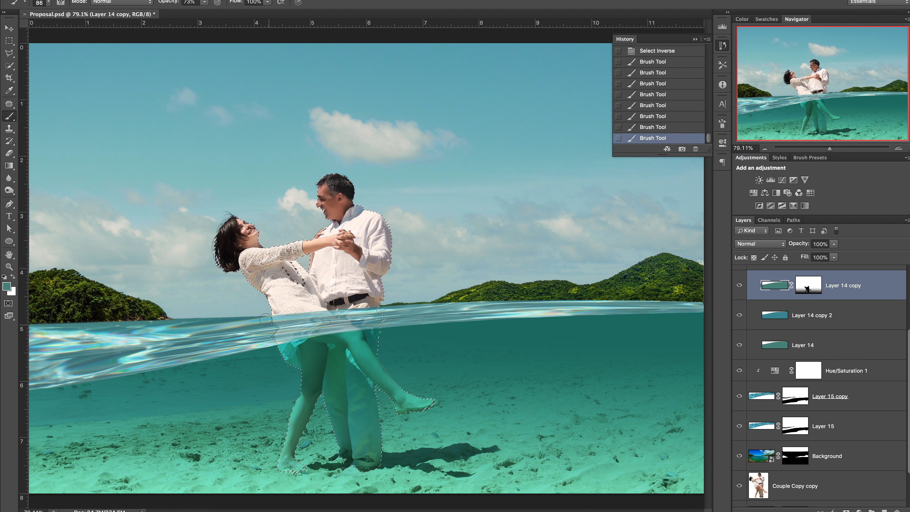
left_click(795, 396)
left_click(9, 177)
key("super+z")
left_click_drag(273, 318, 270, 326)
left_click_drag(274, 329, 272, 338)
key("super+d")
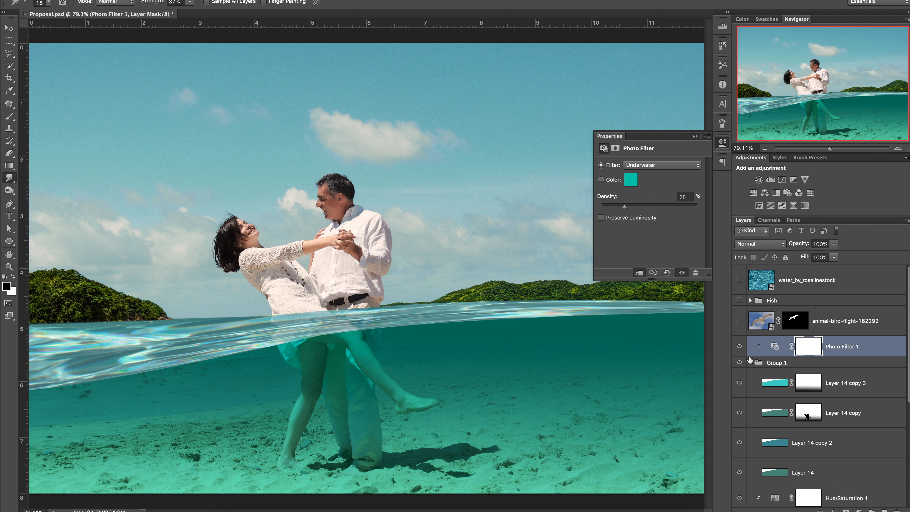
left_click(750, 361)
left_click(751, 362)
left_click(750, 363)
left_click(750, 363)
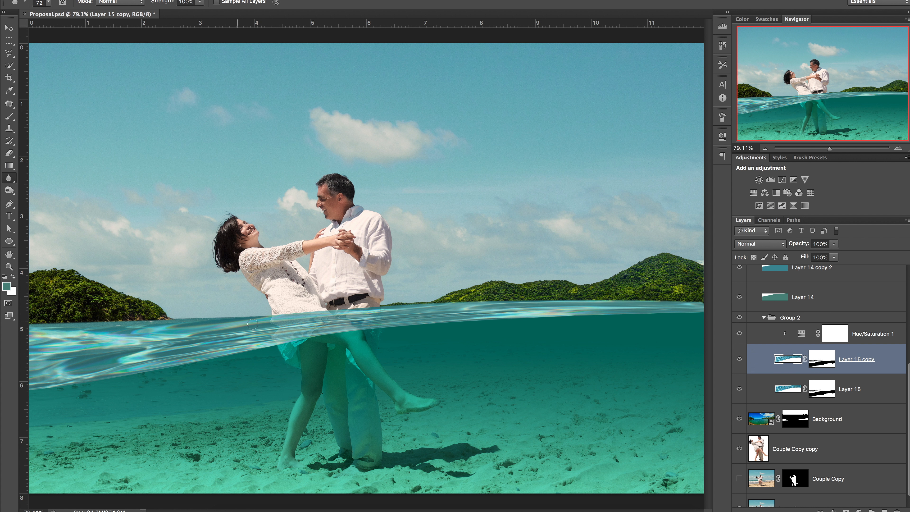
Step: Add a Photo Filter adjustment above Couple Copy set to Deep Blue with 63% density
left_click(815, 461)
left_click(787, 193)
left_click(662, 159)
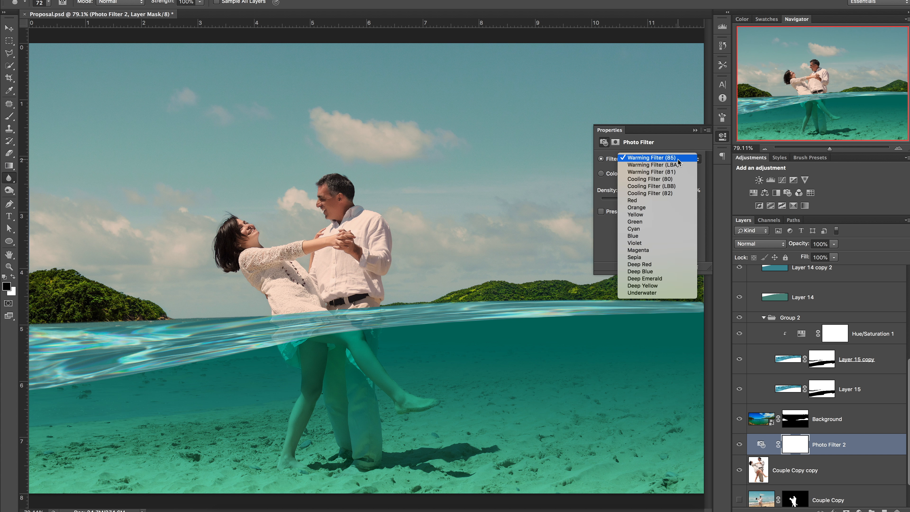
left_click(638, 239)
left_click(672, 160)
left_click(647, 195)
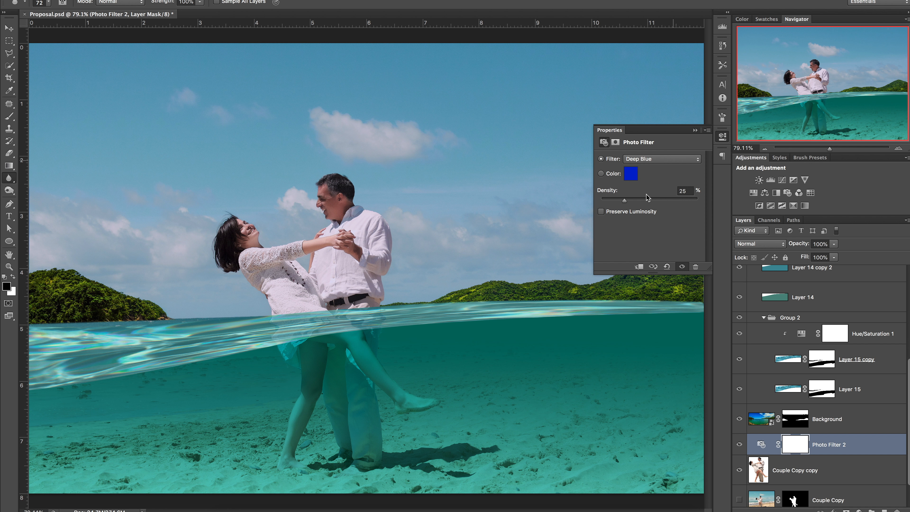
left_click_drag(626, 199, 662, 203)
left_click(661, 159)
left_click(633, 122)
left_click(661, 159)
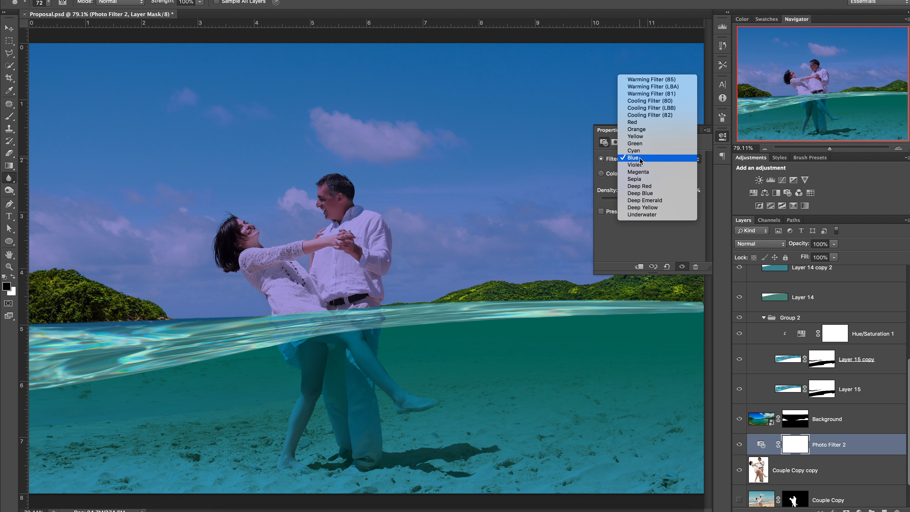
left_click(645, 194)
Step: Move Photo Filter 2 below the Couple Copy copy layer
left_click_drag(827, 445, 828, 484)
scroll(829, 463, "down", 2)
scroll(829, 463, "up", 1)
scroll(829, 463, "down", 1)
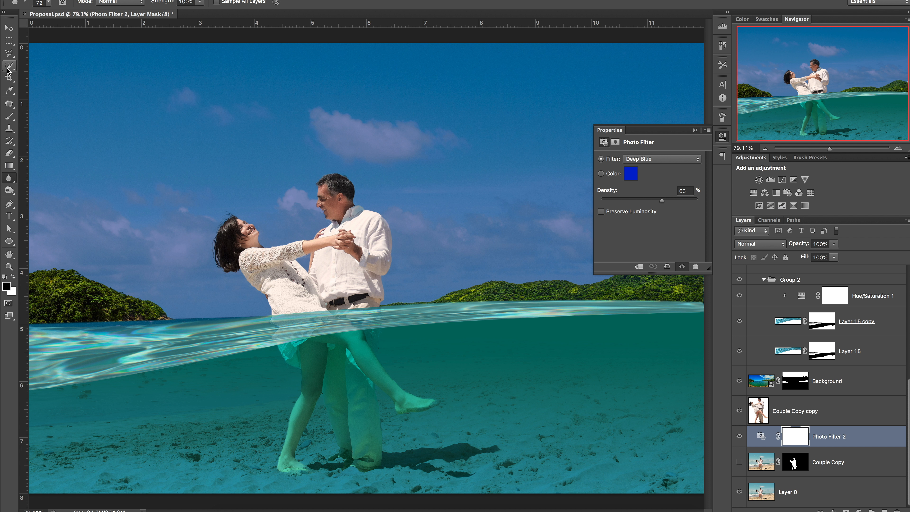
Step: Select the clouds with the Magic Wand and fill the selection on Photo Filter 2's mask with the Paint Bucket
left_click(739, 440)
left_click_drag(13, 72, 41, 77)
left_click(354, 138)
left_click_drag(9, 166, 41, 177)
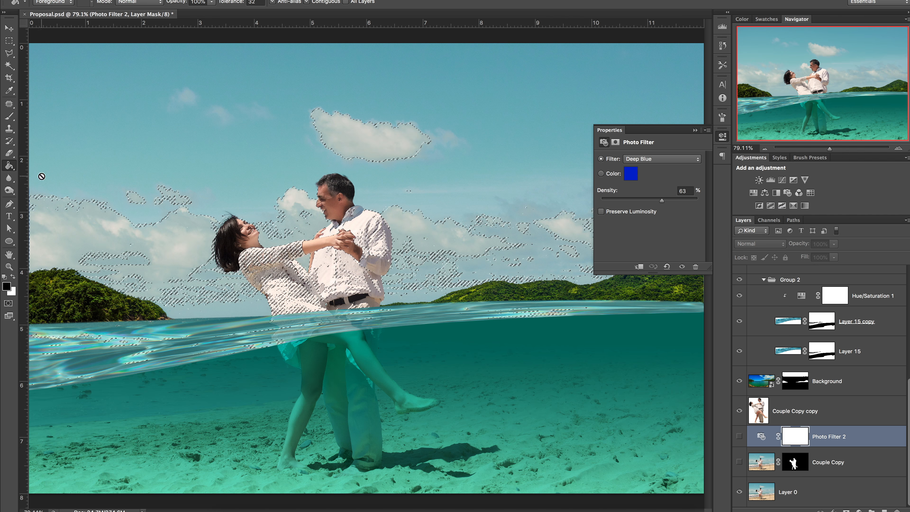
left_click(739, 437)
left_click(374, 141)
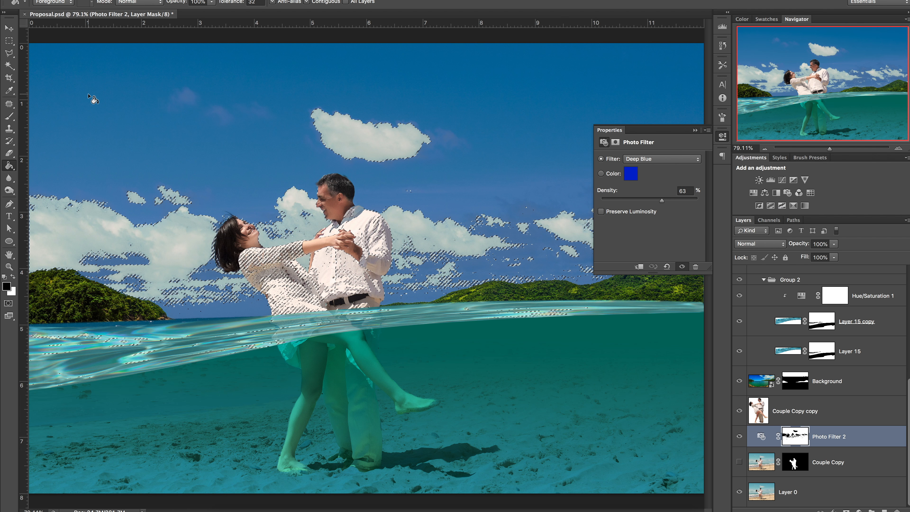
Step: Refine the cloud selection's edge by brushing over the clouds on the left
key("super+alt+r")
left_click_drag(176, 102, 271, 111)
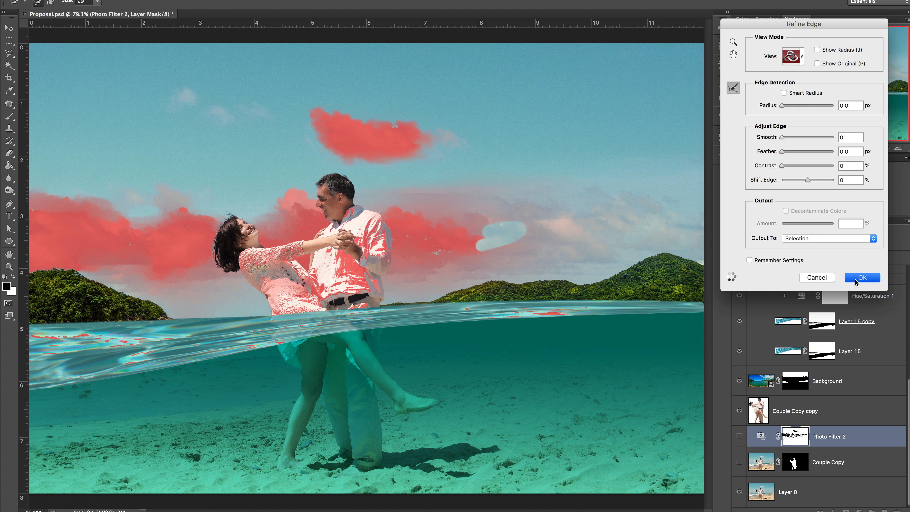
left_click(860, 278)
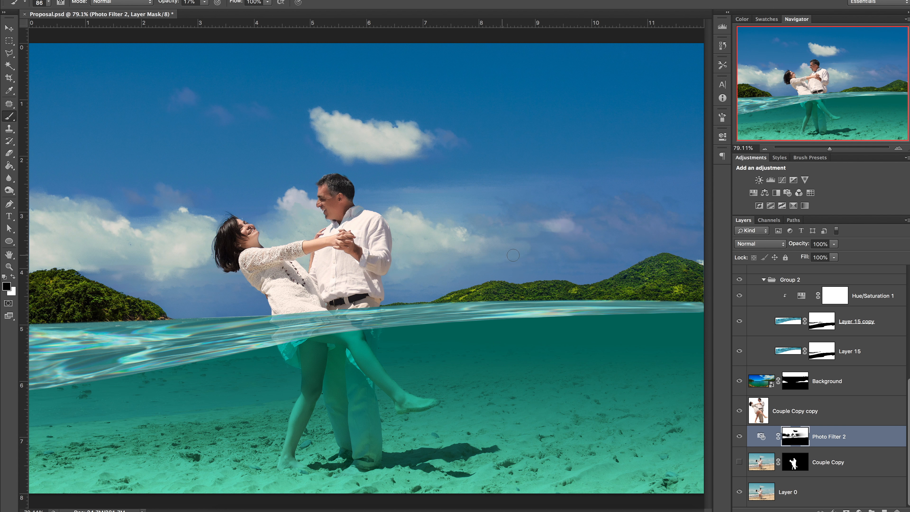
Step: Refine the sky mask by brushing over the clouds on the right side
mouse_move(516, 253)
left_mouse_down()
mouse_move(543, 235)
mouse_move(681, 225)
left_mouse_up()
left_click_drag(520, 233, 638, 223)
key("super+alt+r")
left_click_drag(475, 212, 695, 219)
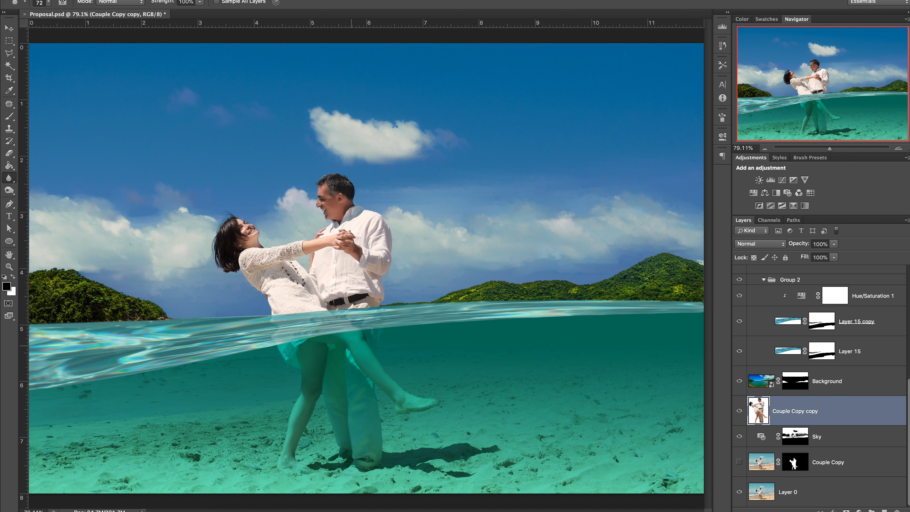
Step: Convert Layer 0 for smart filters and apply a Gaussian Blur of about 1.5 pixels
left_click(803, 493)
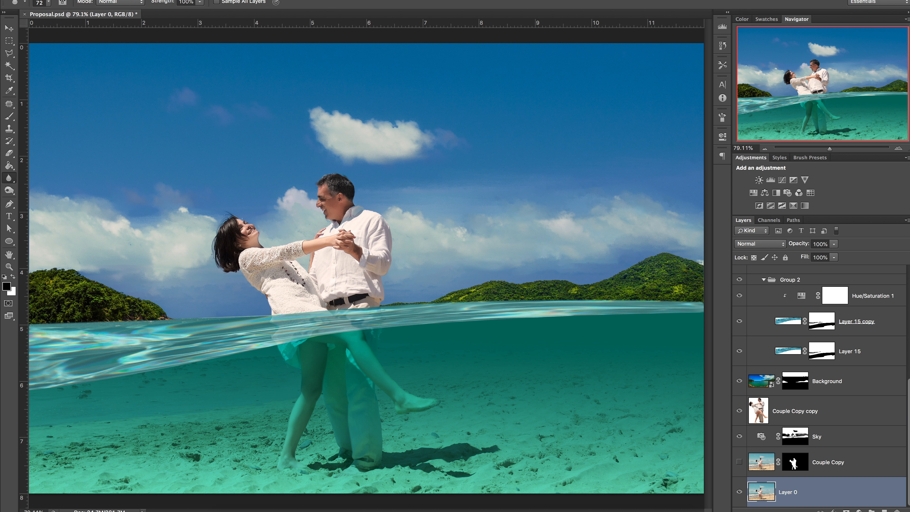
left_click(216, 0)
left_click(239, 6)
left_click(520, 162)
left_click(216, 0)
mouse_move(283, 88)
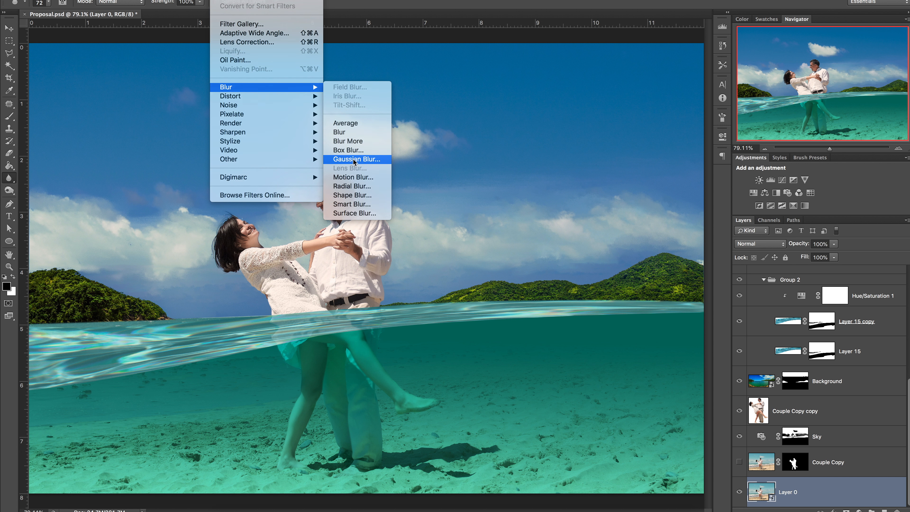
left_click(355, 160)
left_click_drag(610, 157, 603, 157)
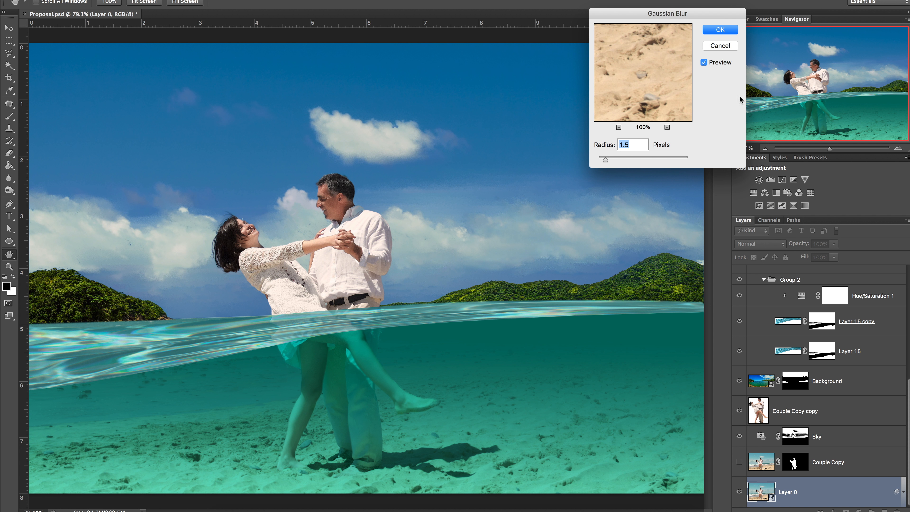
left_click_drag(606, 160, 603, 161)
left_click(720, 30)
Step: Invert Layer 0's smart filter mask and draw a gradient on it from the waterline downward
key("b")
key("super+i")
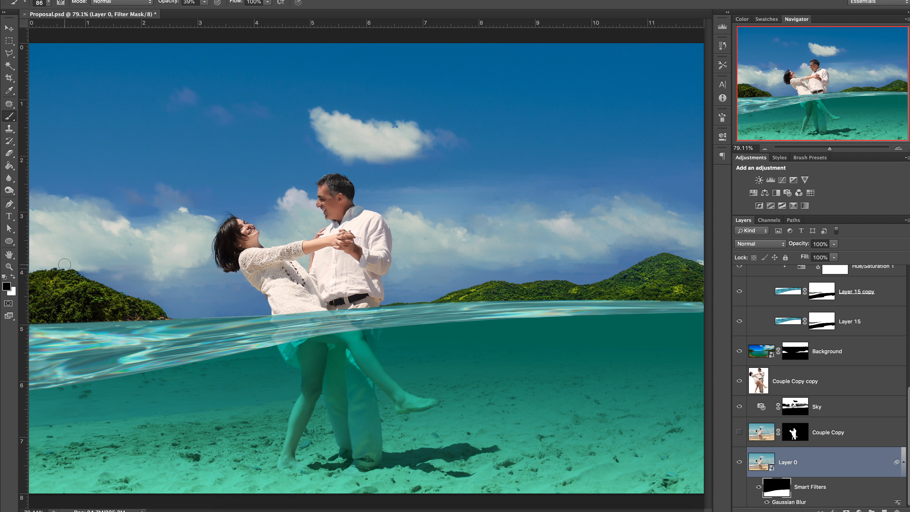
key("x")
key("g")
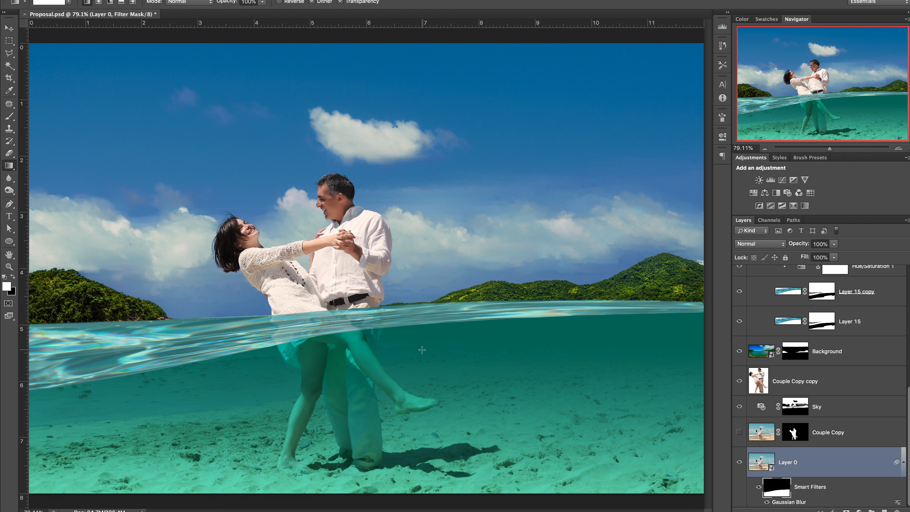
key("x")
left_click_drag(422, 350, 425, 477)
Step: Draw two more gradients at 34% opacity on the filter mask from the waterline to the bottom
left_click(723, 45)
left_click(648, 95)
key("3")
key("4")
left_click_drag(397, 344, 387, 491)
left_click_drag(387, 351, 384, 502)
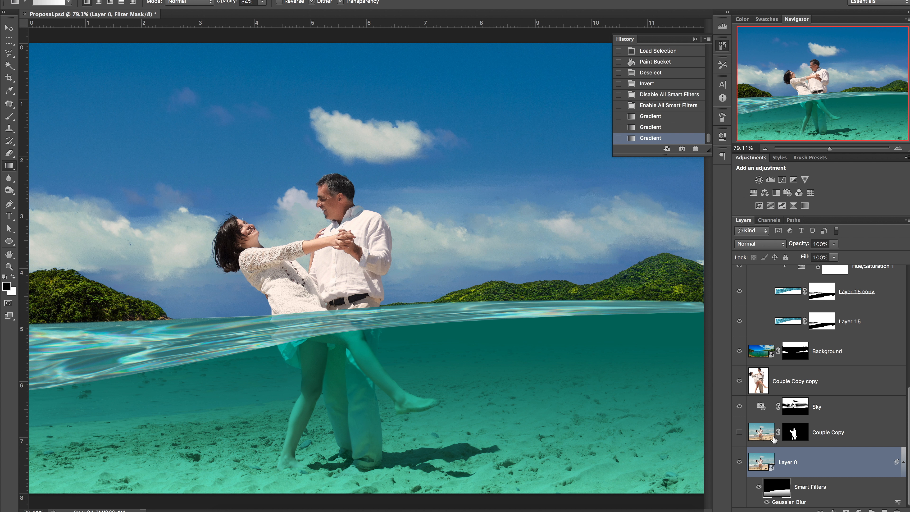
Step: Edit the Gaussian Blur smart filter radius to 2.1 pixels
double_click(788, 502)
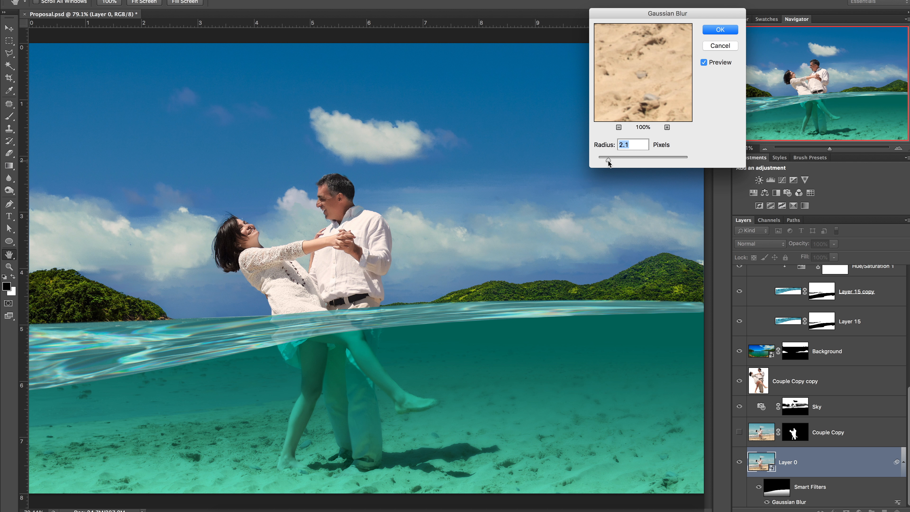
key("Return")
scroll(812, 419, "up", 10)
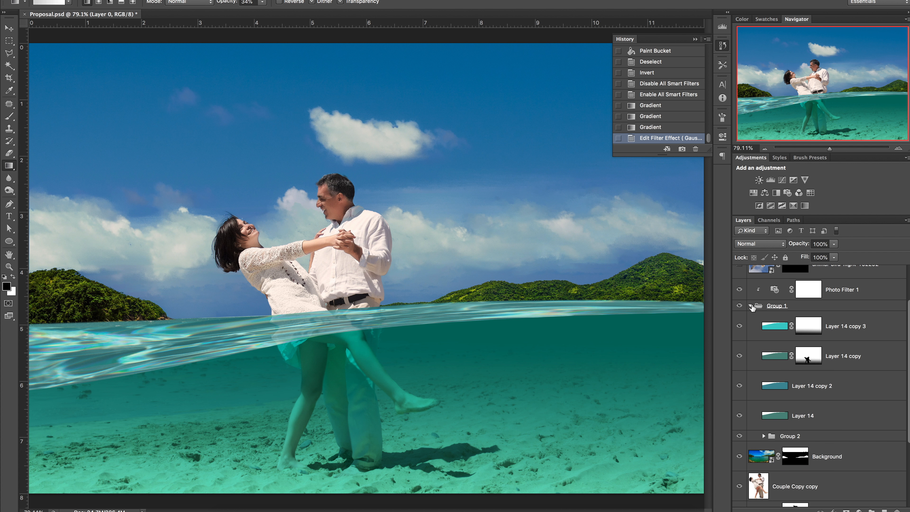
Step: Rename Group 1 to Water
left_click(751, 307)
double_click(774, 331)
type("Water")
Step: Rename Group 2 to Surface
left_click(751, 331)
scroll(781, 398, "down", 3)
double_click(789, 401)
type("T")
key("Return")
Step: Group the Layer 14 tint layers into a group named Underwater
key("super+g")
type("Underwater")
key("Return")
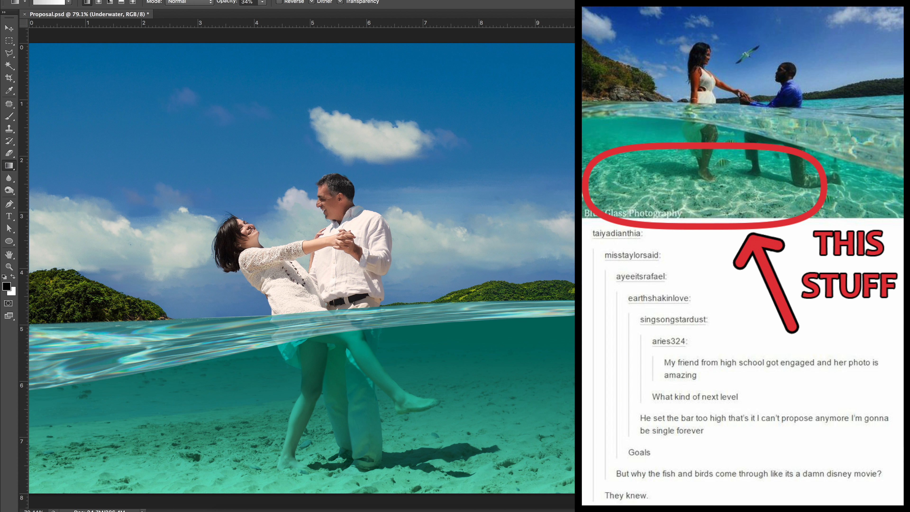
Step: Group the couple and background layers into a group named Couple and BG
key("super+g")
key("super+g")
type("Couple and BG")
key("Return")
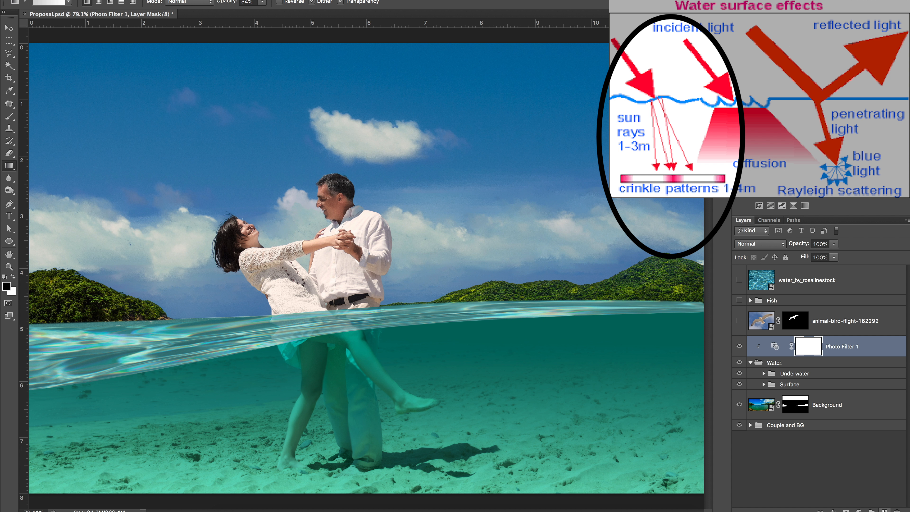
Step: Create a new layer and fill it with black using the Paint Bucket
key("super+shift+alt+n")
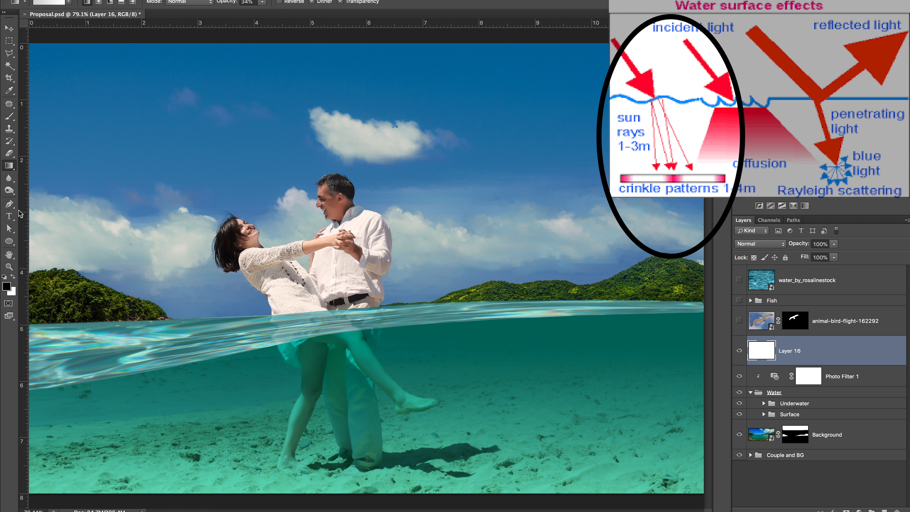
left_click_drag(10, 172, 55, 176)
left_click(238, 162)
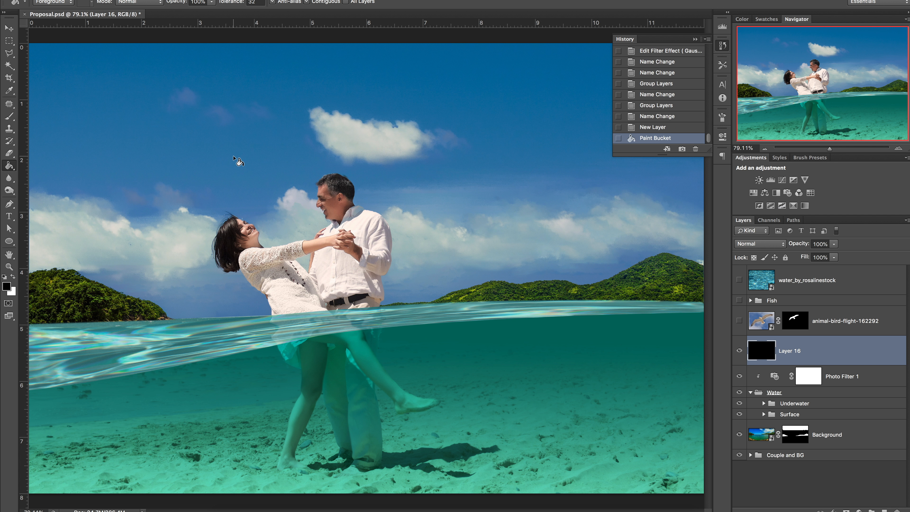
Step: Render Clouds on the black layer
left_click(219, 0)
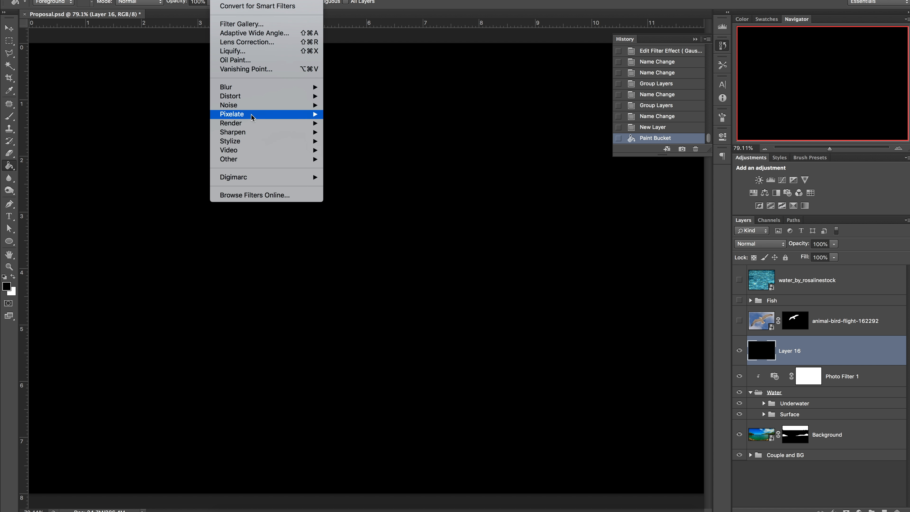
mouse_move(252, 123)
left_click(336, 125)
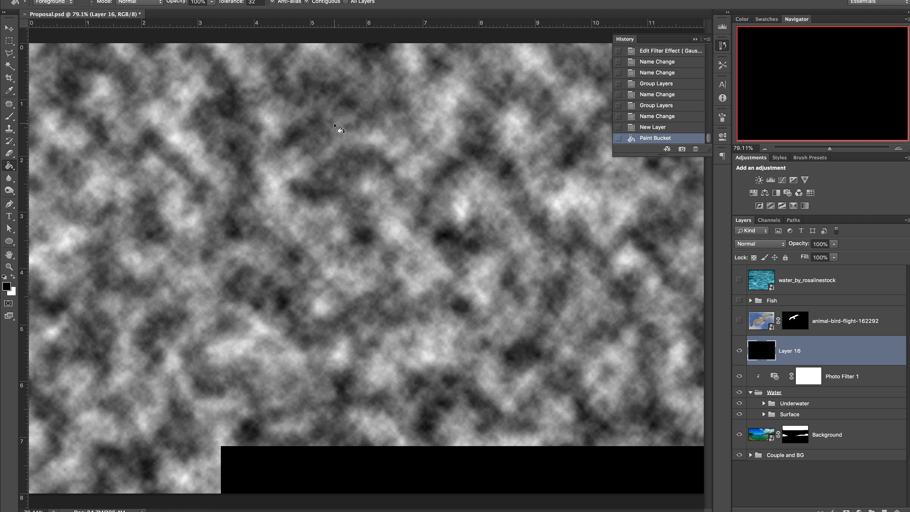
Step: Apply the Stained Glass filter from the Filter Gallery with cell size 42, border thickness 9 and light intensity 4
left_click(220, 0)
left_click(242, 23)
left_click(717, 139)
left_click_drag(847, 60, 864, 61)
left_click(327, 508)
left_click(327, 508)
left_click(327, 509)
left_click(327, 508)
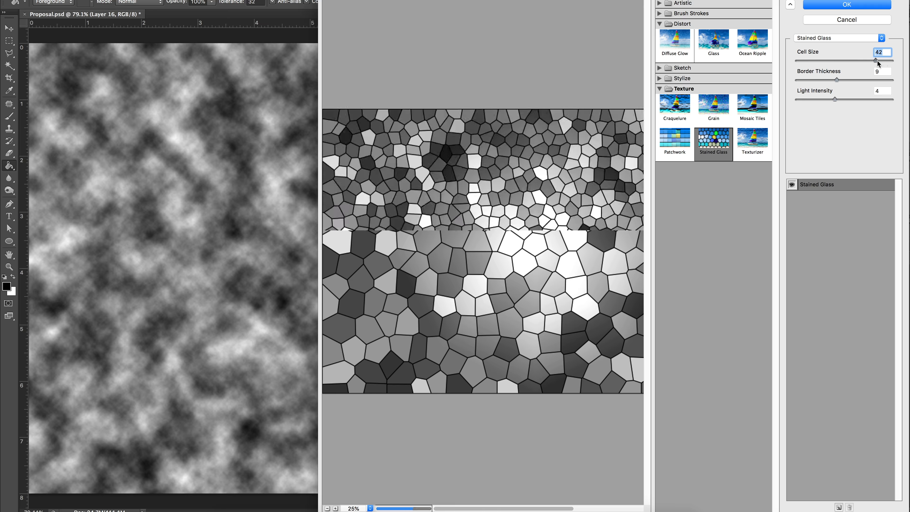
left_click(843, 4)
Step: Select the stained-glass cell borders with the Magic Wand at a tolerance of 5
left_click(12, 68)
left_click(67, 88)
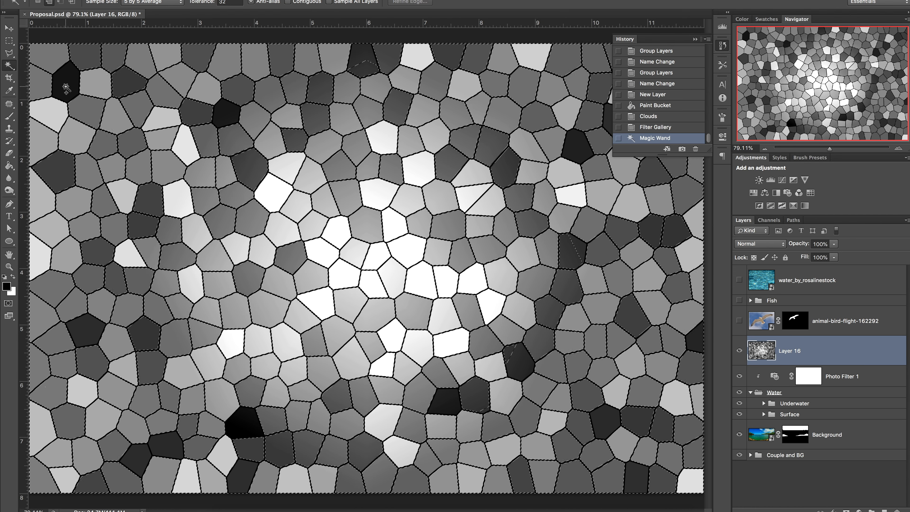
double_click(228, 2)
type("5")
key("super+d")
left_click(248, 103)
left_click(248, 103, "shift")
left_click(248, 104, "shift")
left_click(254, 86, "shift")
left_click(255, 85, "shift")
key("super+d")
left_click(220, 79)
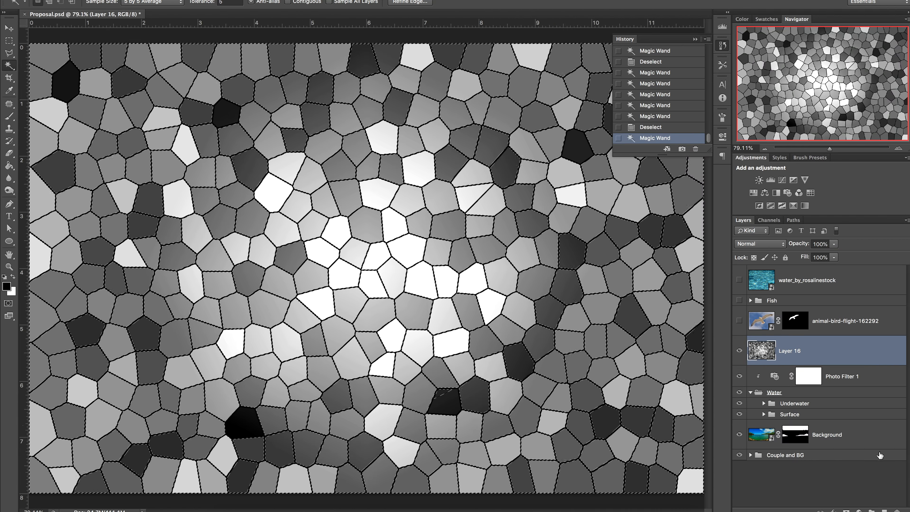
Step: Fill the border selection with white on a new layer, hide the pattern layer and deselect
left_click(884, 510)
left_click(739, 380)
left_click(9, 166)
key("x")
left_click(143, 241)
key("super+d")
Step: Clean up stray line fragments with the Polygonal Lasso and Eraser
key("l")
left_click(263, 435)
left_click(243, 408)
key("e")
left_click_drag(240, 416, 251, 428)
left_click(456, 390)
key("e")
left_click_drag(439, 402, 454, 407)
Step: Copy the lower part of the white line layer onto a new layer and hide the full line layer
key("m")
left_click_drag(30, 492, 702, 169)
right_click(588, 262)
left_click(620, 332)
left_click(740, 380)
key("v")
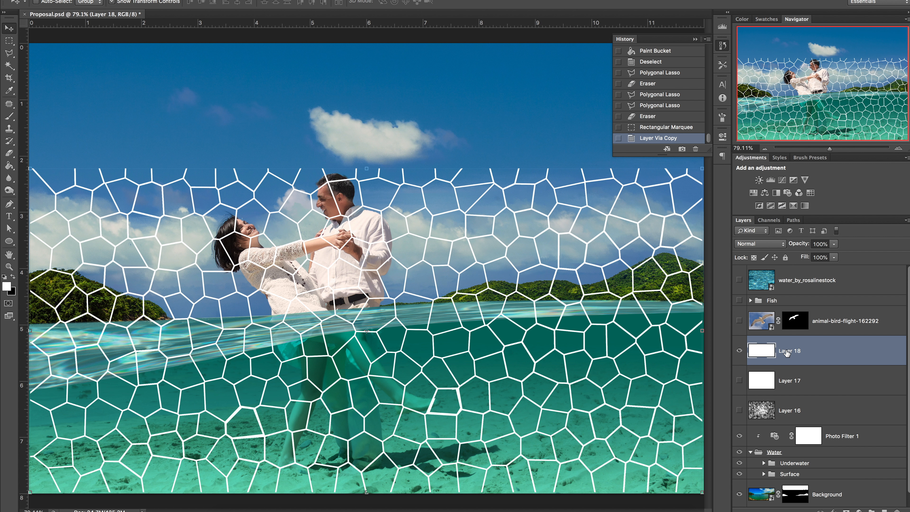
Step: Apply a Ripple distortion to the copied lines, inverting the layer before and after the filter
key("super+i")
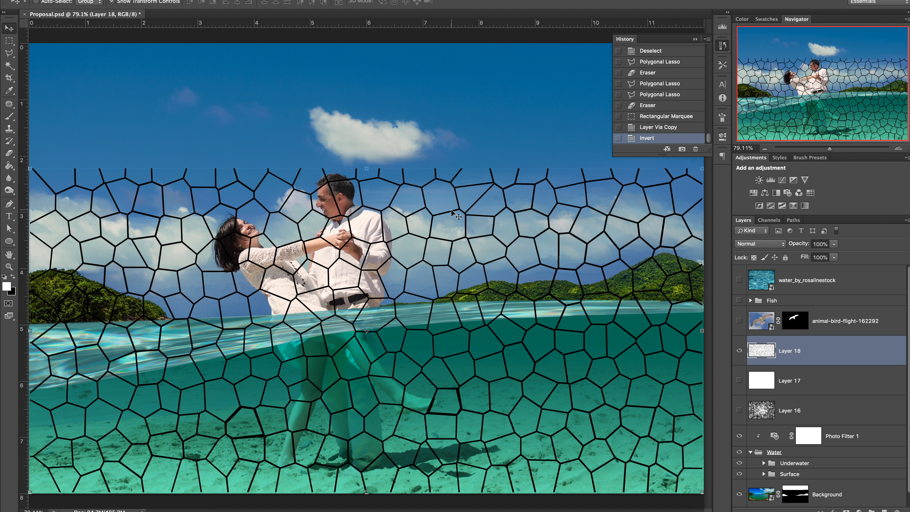
left_click(222, 0)
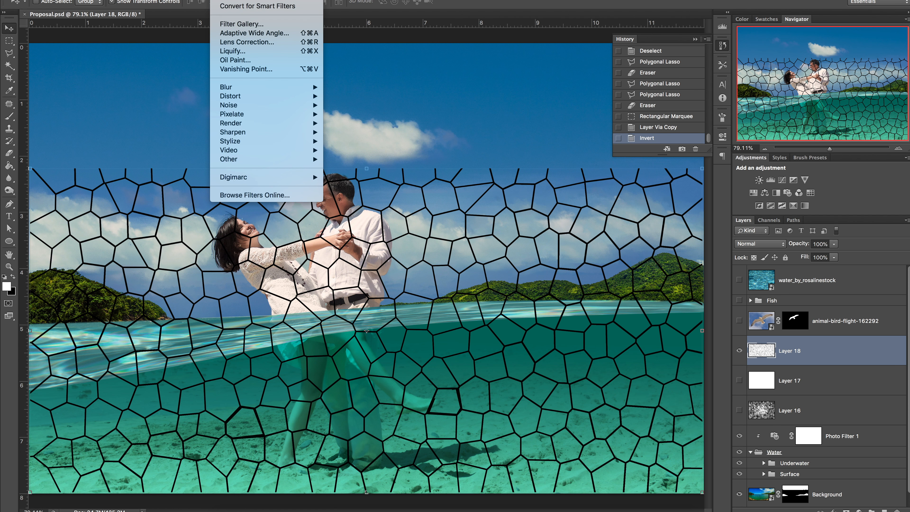
mouse_move(249, 97)
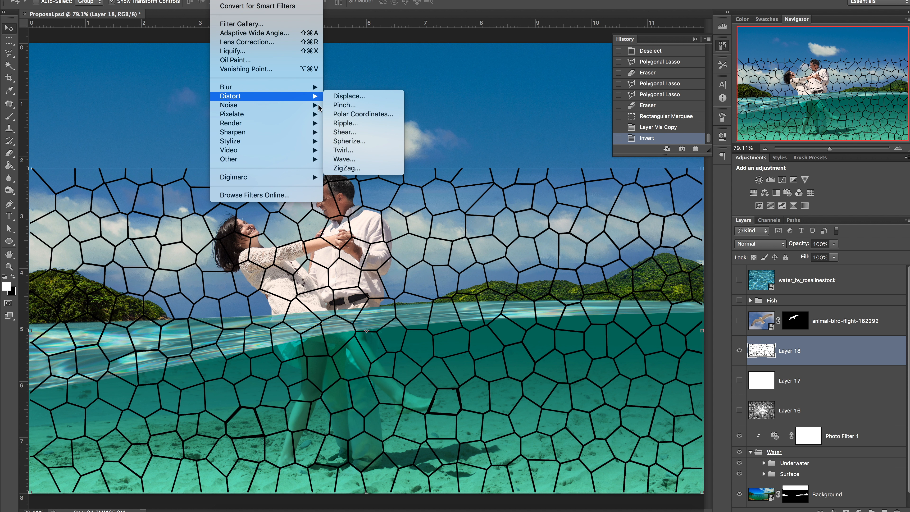
left_click(355, 123)
left_click(728, 115)
key("ctrl+i")
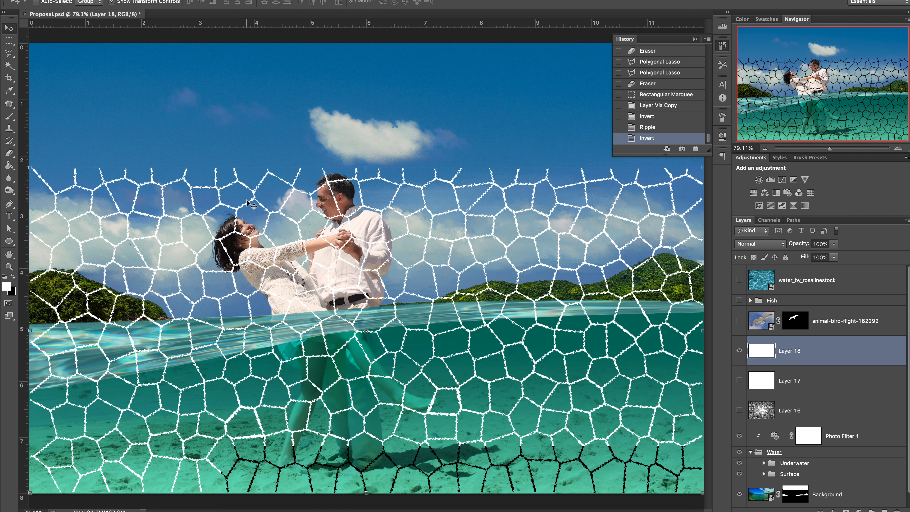
Step: Distort the line layer into a flattened grid lying below the waterline
key("ctrl+t")
right_click(321, 226)
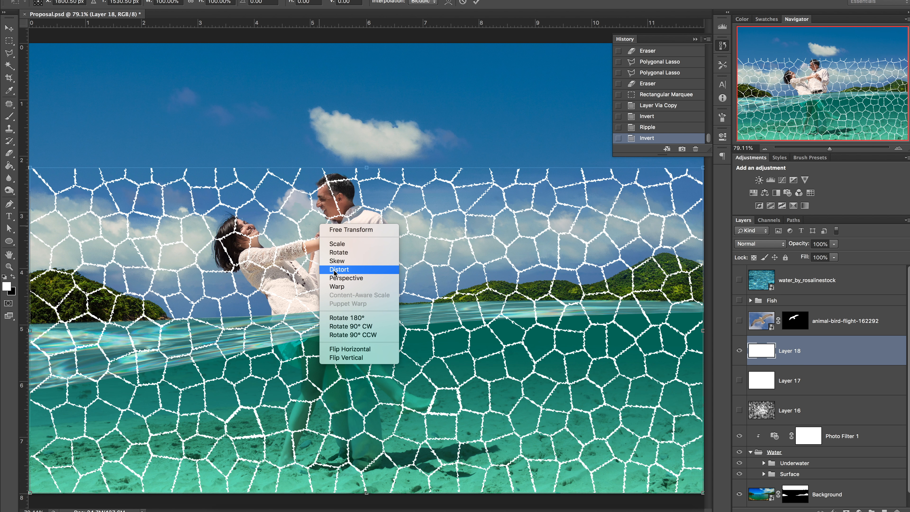
left_click(337, 260)
left_click_drag(366, 167, 334, 350)
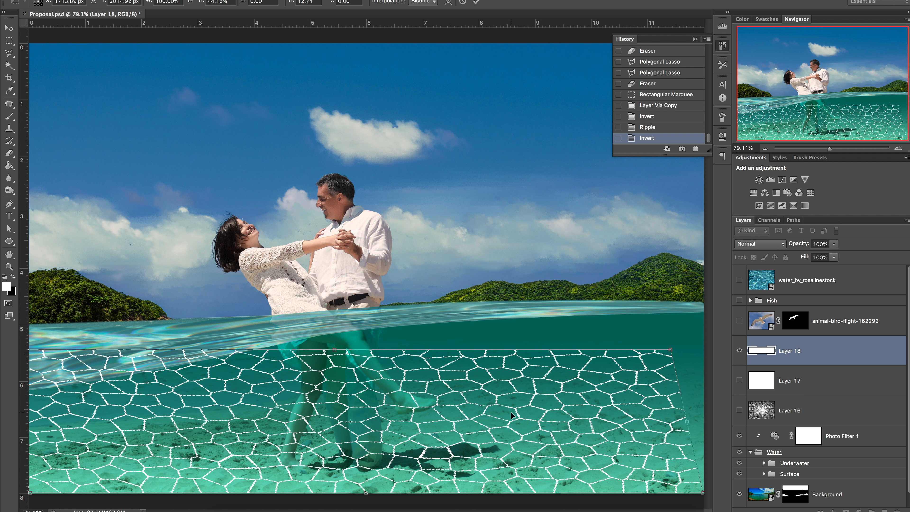
left_click_drag(671, 351, 697, 338)
left_click_drag(347, 346, 353, 326)
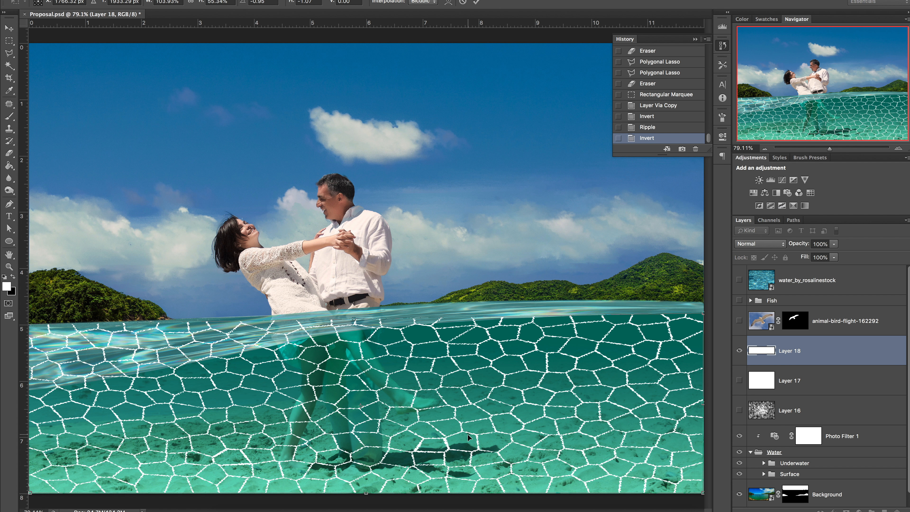
left_click(765, 149)
left_click_drag(61, 317, 80, 366)
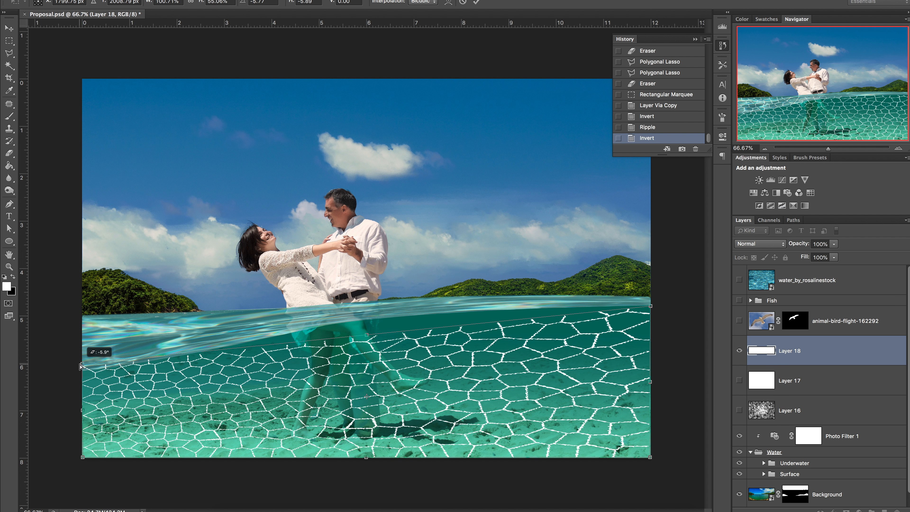
Step: Warp the line grid and widen it with Perspective toward the bottom, then commit the transform
right_click(327, 372)
left_click(346, 427)
left_click_drag(397, 327, 397, 308)
right_click(114, 453)
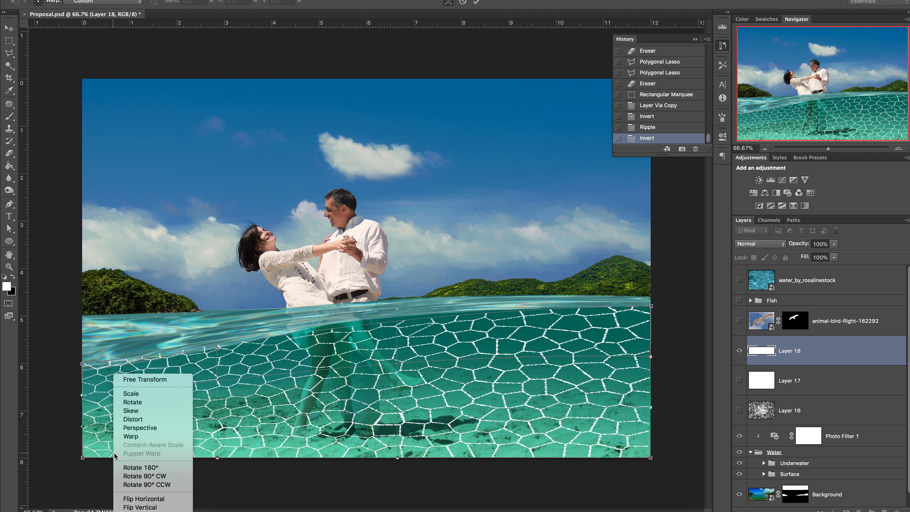
left_click(140, 427)
left_click_drag(83, 457, 1, 474)
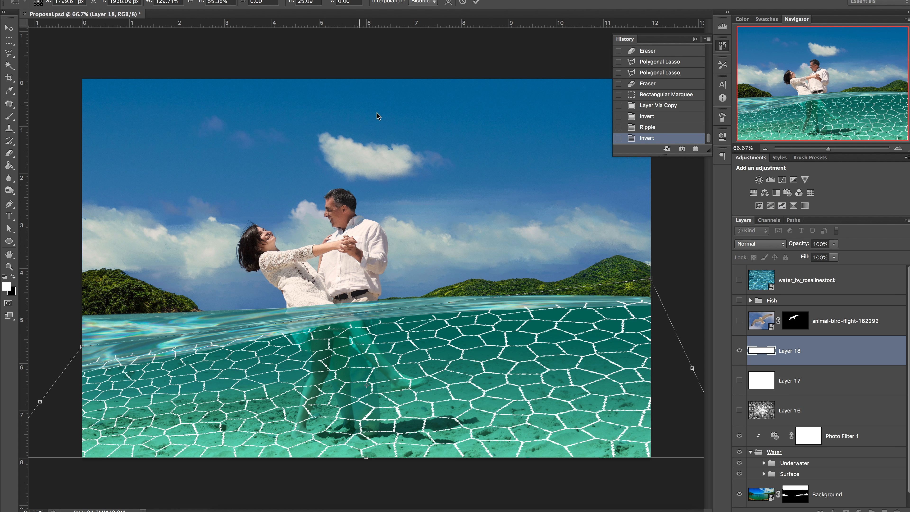
left_click(477, 2)
Step: Apply a Gaussian Blur of 2.0 pixels to the line layer
left_click(222, 1)
mouse_move(272, 87)
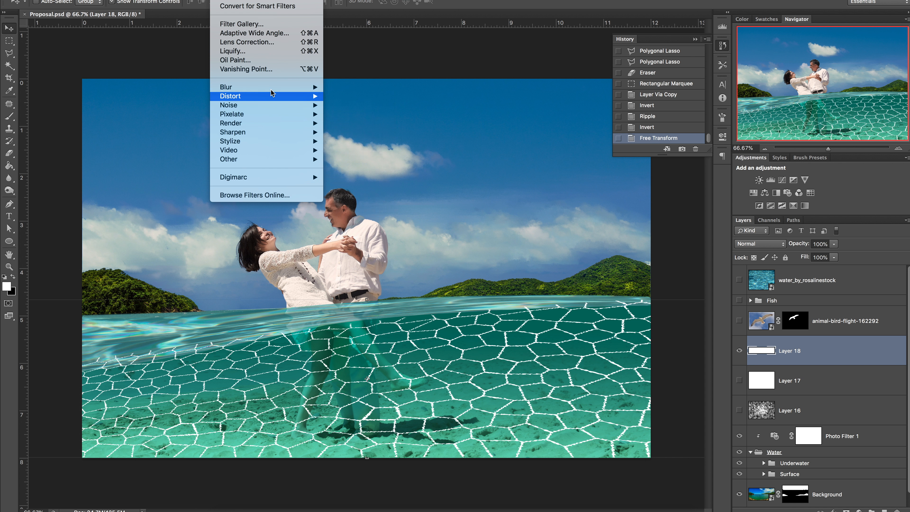
left_click(343, 161)
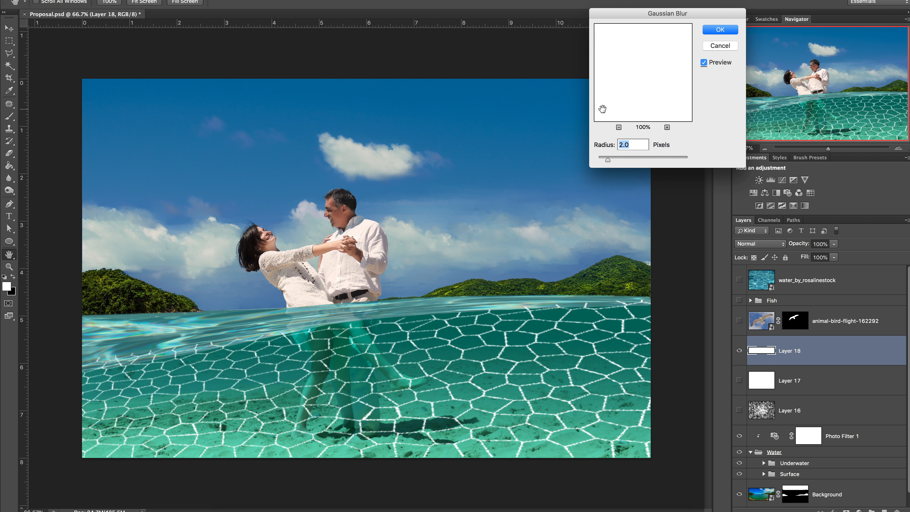
left_click(718, 30)
Step: Run Liquify on the line layer and invert it to dark lines
key("super+shift+x")
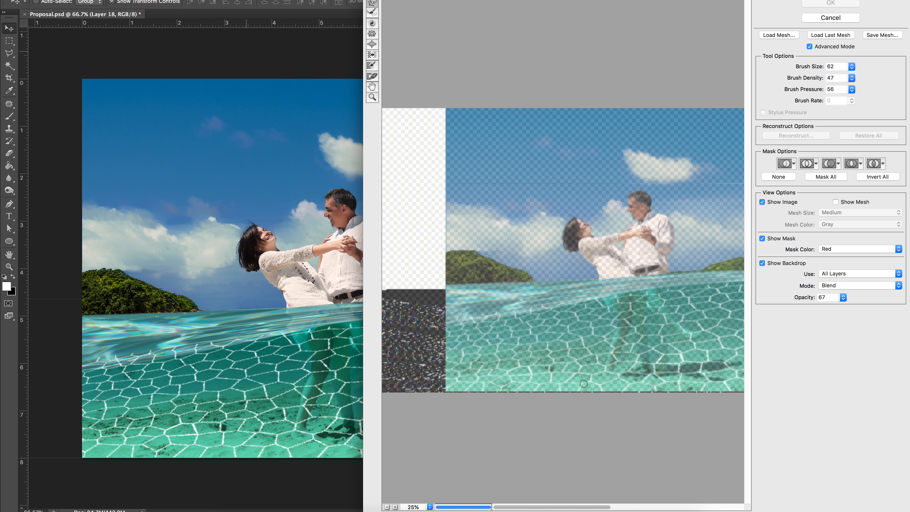
left_click(863, 93)
key("Return")
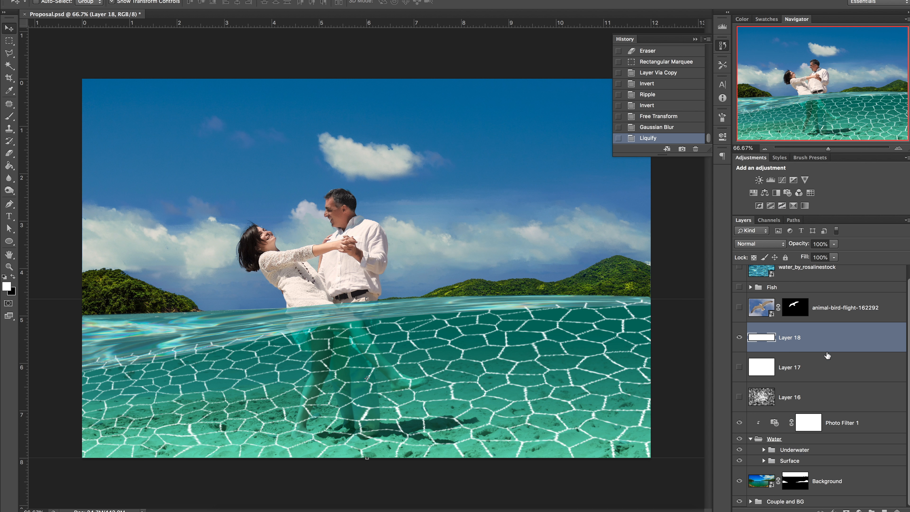
key("super+i")
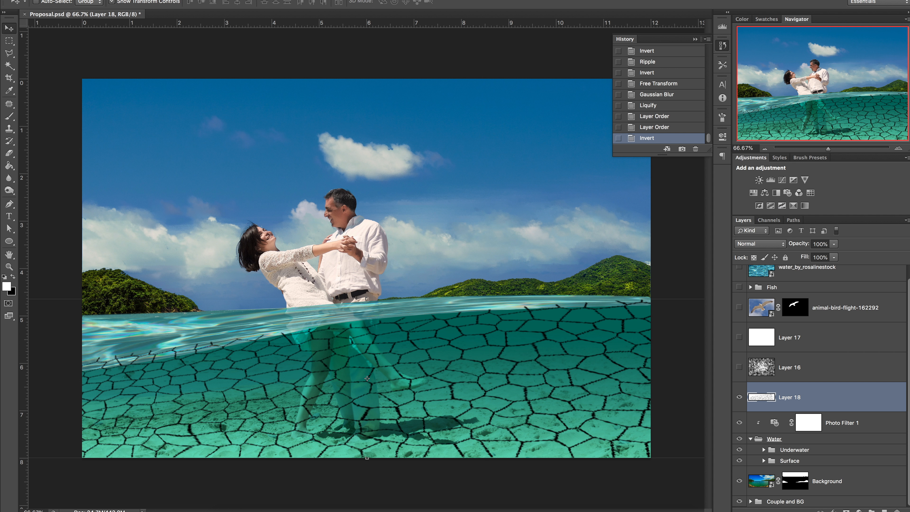
Step: Warp the crackle lines further with Liquify forward-warp strokes
left_click(217, 1)
left_click(233, 53)
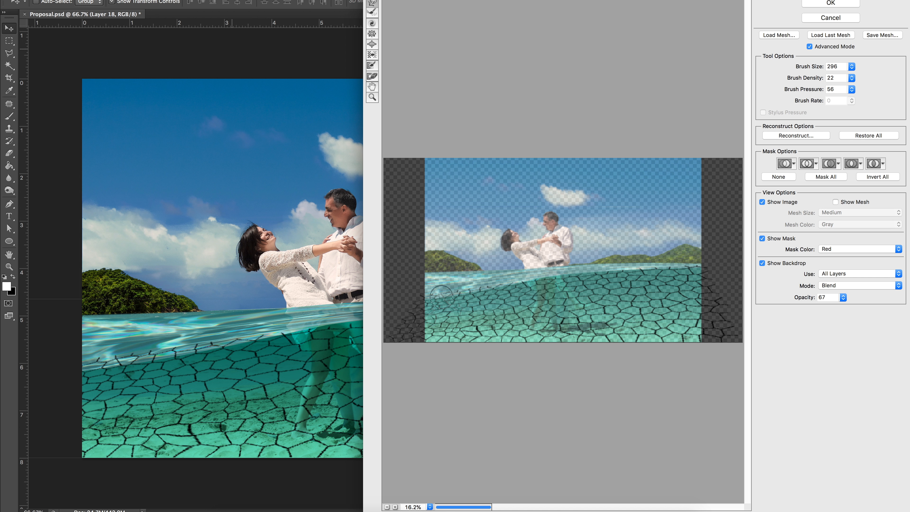
left_click_drag(664, 278, 513, 290)
mouse_move(548, 350)
left_mouse_down()
mouse_move(631, 331)
mouse_move(574, 321)
mouse_move(474, 331)
left_mouse_up()
mouse_move(568, 313)
left_mouse_down()
mouse_move(663, 316)
mouse_move(720, 335)
mouse_move(635, 276)
mouse_move(433, 314)
mouse_move(458, 321)
mouse_move(504, 312)
mouse_move(586, 325)
mouse_move(555, 309)
mouse_move(485, 347)
mouse_move(421, 319)
mouse_move(715, 315)
mouse_move(667, 306)
left_mouse_up()
left_click(815, 5)
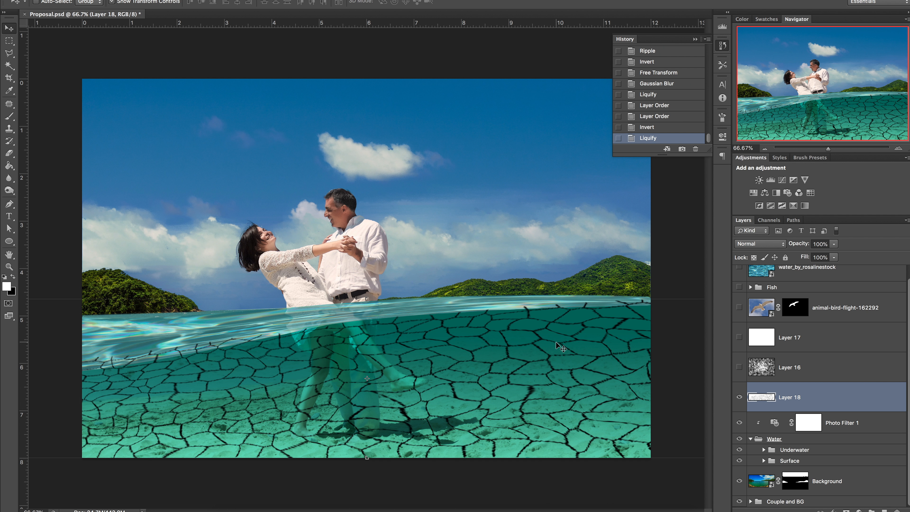
Step: Invert the lines back to white and duplicate Layer 18
key("super+i")
key("super+j")
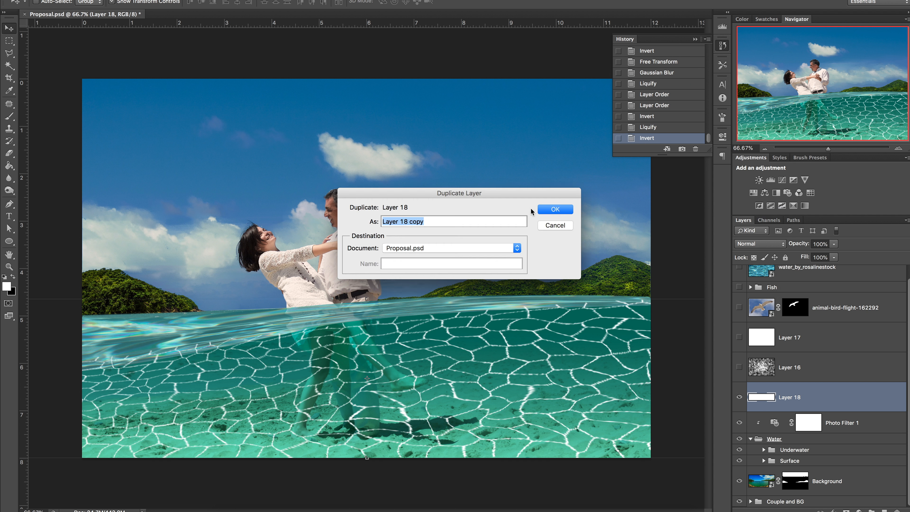
left_click(552, 210)
Step: Move the duplicated line layer into the Couple and BG group
left_click_drag(810, 369, 814, 438)
left_click(739, 367)
left_click(751, 501)
scroll(789, 448, "down", 5)
left_click_drag(797, 341, 795, 439)
Step: Add a Stroke layer style to Layer 18 copy
double_click(860, 430)
left_click(622, 74)
left_click(763, 108)
left_click(629, 196)
left_click(847, 191)
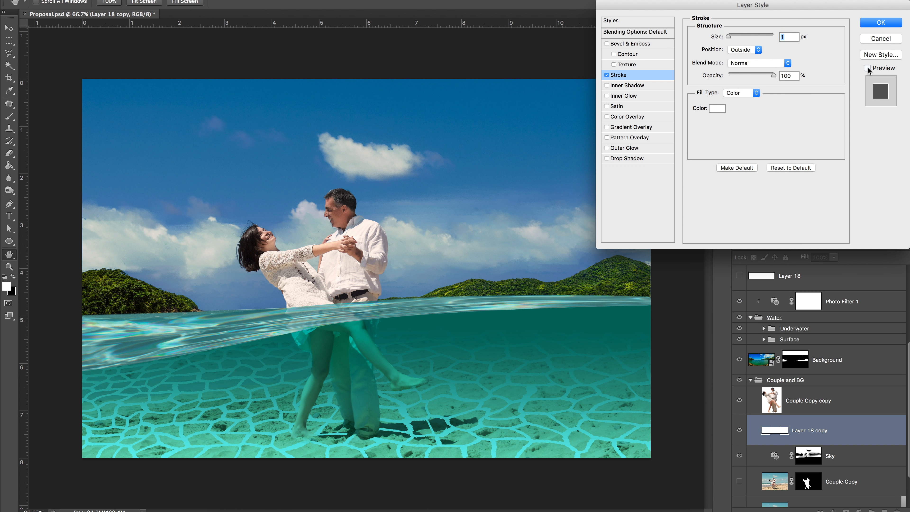
left_click(880, 23)
left_click(226, 1)
left_click(351, 159)
left_click_drag(653, 159, 627, 160)
left_click(727, 45)
Step: Rasterize Layer 18 copy's layer style and apply a Gaussian Blur to it
right_click(815, 430)
left_click(735, 302)
left_click(225, 0)
left_click(351, 159)
left_click(724, 30)
Step: Set Layer 18 copy's blend mode to Soft Light and lower Layer 18's opacity to 37%
left_click(760, 244)
scroll(810, 268, "up", 4)
left_click(740, 358)
left_click(790, 311)
left_click(760, 243)
left_click(752, 401)
left_click(834, 244)
left_click_drag(835, 255, 806, 256)
left_click(810, 466)
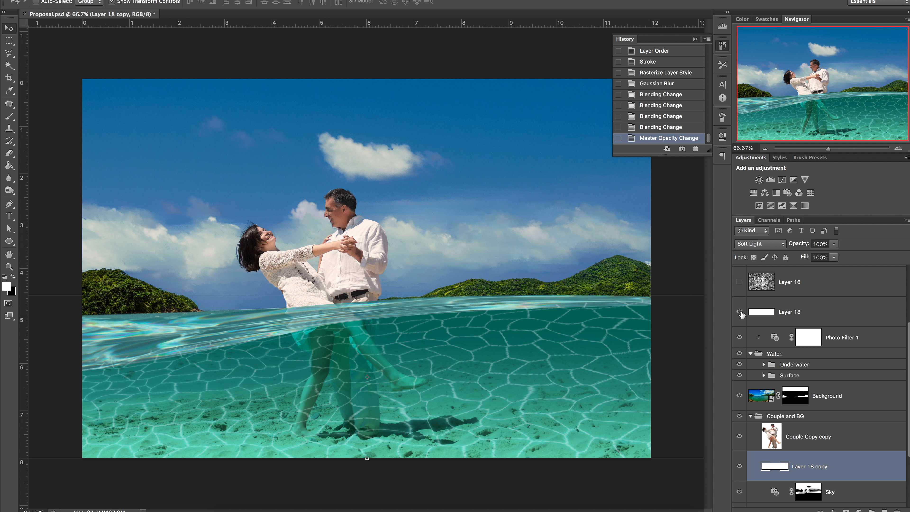
Step: Reshape Layer 18's lines with several Liquify strokes using different tools
left_click(788, 312)
key("super+shift+x")
left_click_drag(439, 325, 498, 321)
left_click_drag(551, 321, 618, 301)
left_click_drag(675, 307, 632, 300)
left_click_drag(435, 324, 457, 301)
left_click(371, 32)
left_click(372, 44)
left_click_drag(669, 316, 443, 340)
left_click(372, 23)
left_click_drag(512, 308, 654, 285)
left_click_drag(448, 330, 665, 317)
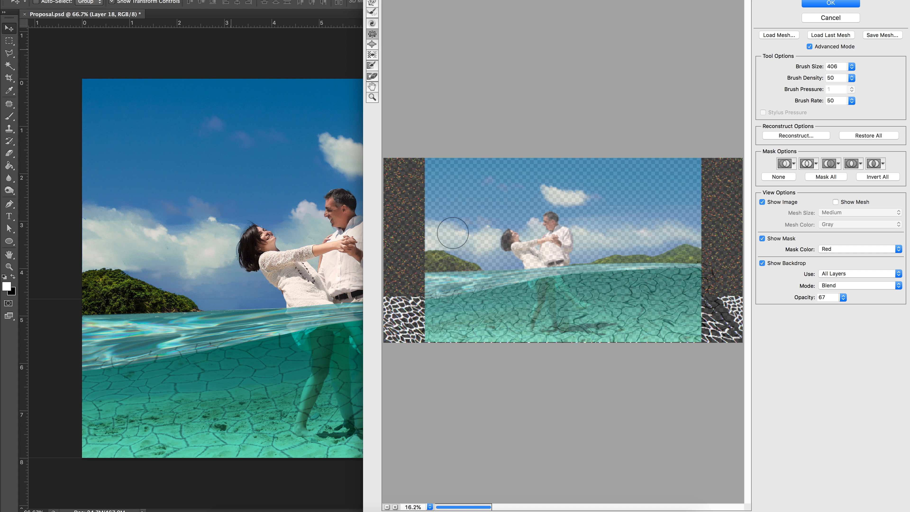
key("Return")
Step: Reapply the last Liquify filter to Layer 18 copy
left_click(781, 468)
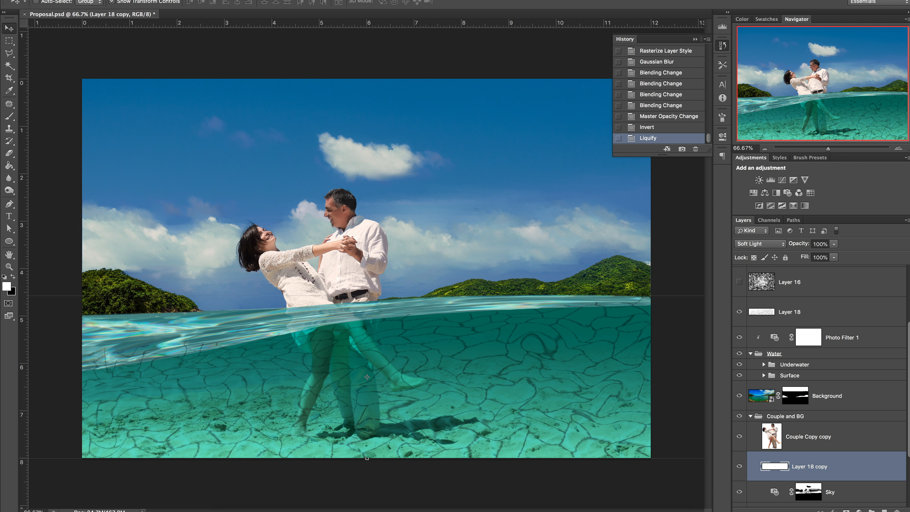
left_click(220, 1)
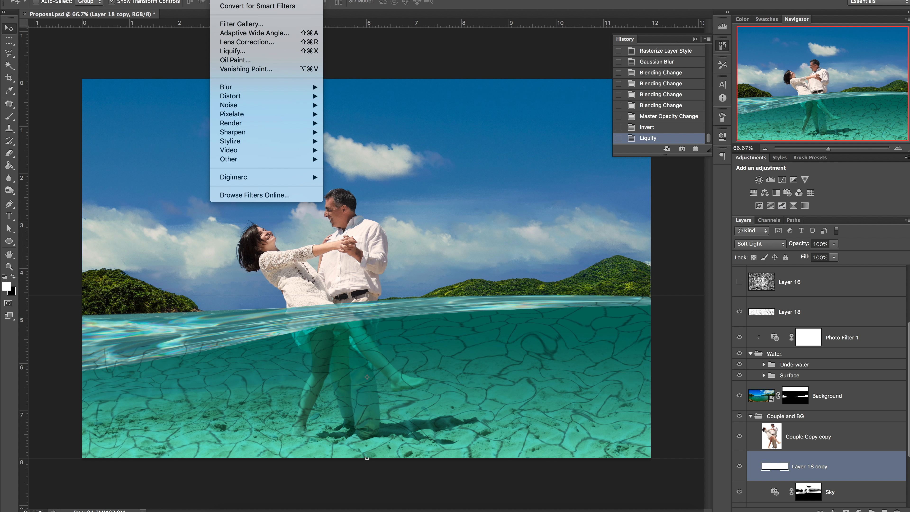
left_click(243, 0)
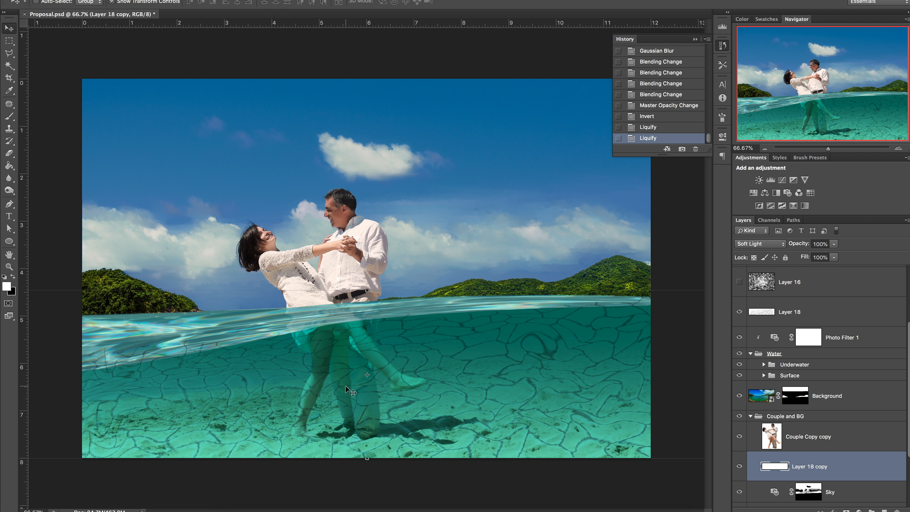
Step: Invert Layer 18 and add a layer mask to it
left_click(767, 317)
key("super+i")
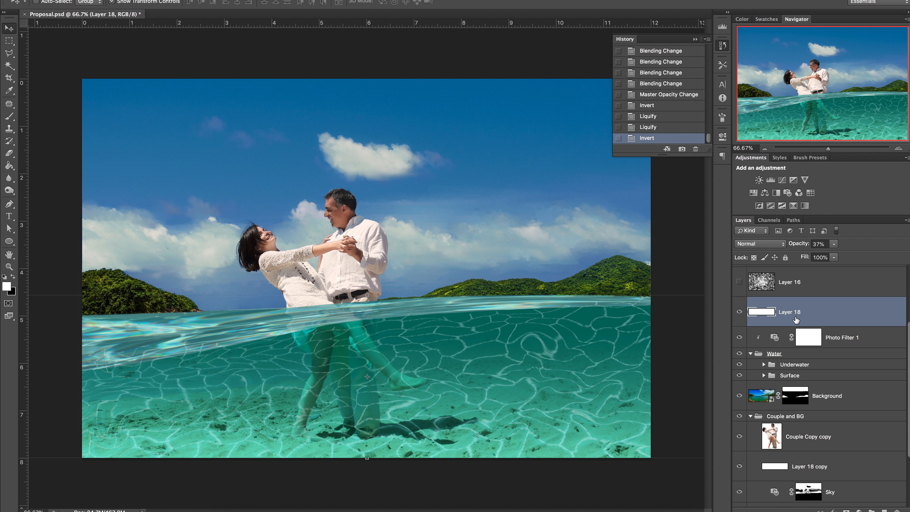
left_click(847, 510)
Step: Draw a vertical gradient on Layer 18's mask and invert the mask
left_click(8, 167)
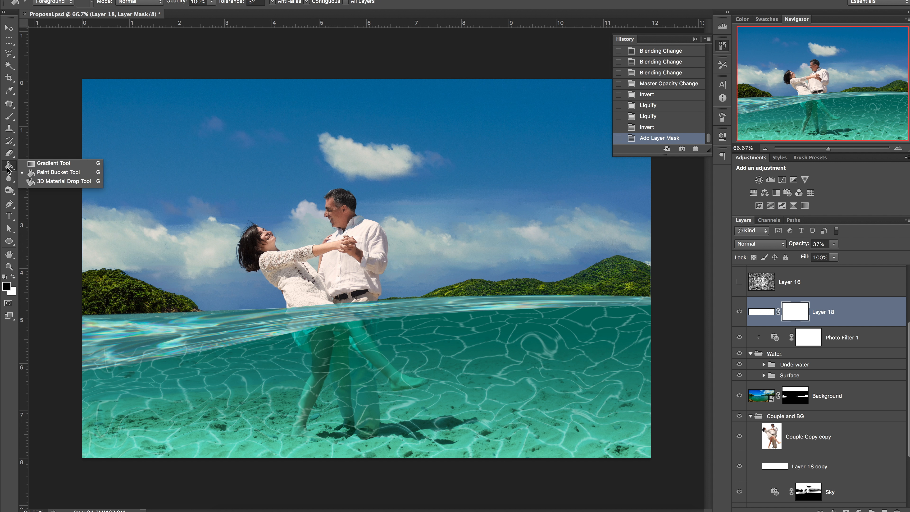
left_click(53, 163)
left_click_drag(352, 463, 353, 347)
left_click(264, 3)
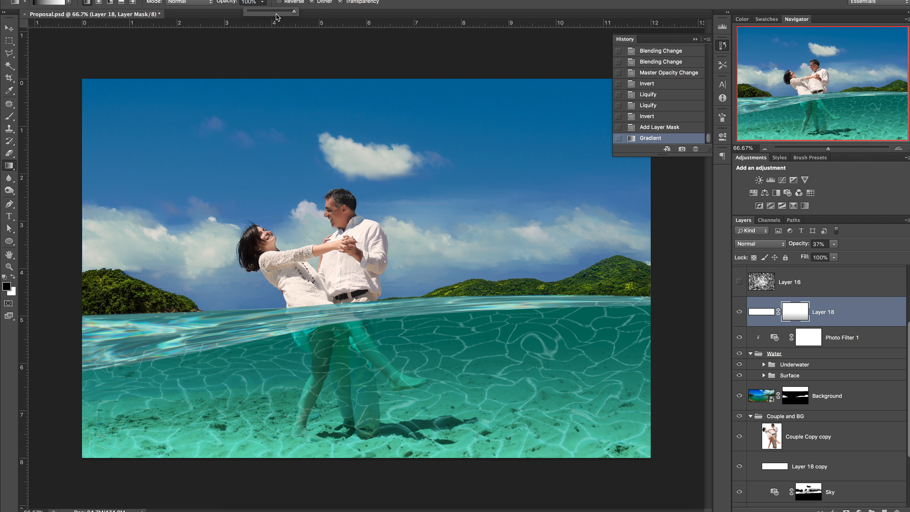
left_click(807, 321)
key("super+i")
Step: Paint additional vertical gradients in both colours on the mask to fade the light lines toward the surface
left_click(13, 277)
key("x")
left_click_drag(373, 465, 388, 359)
key("x")
left_click_drag(401, 430, 399, 354)
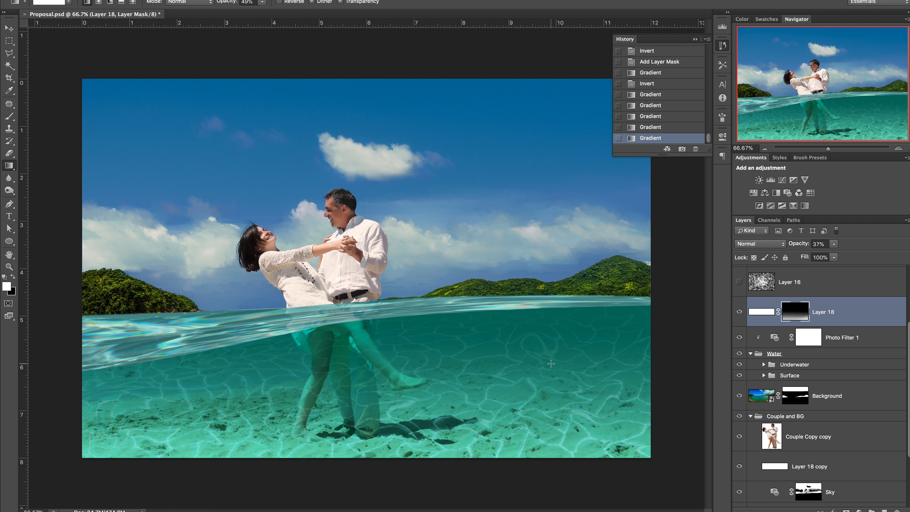
Step: Add a layer mask to Layer 18 copy and invert it
left_click(810, 467)
left_click(801, 309)
left_click(810, 466)
left_click(846, 510)
key("super+i")
Step: Load the couple's selection and paint over their legs on Layer 18's mask, then deselect
left_click(795, 311)
key("b")
key("x")
left_click(772, 437, "super")
left_click_drag(359, 371, 365, 427)
key("super+d")
Step: Set Layer 18's opacity to 61% and paint on its mask along the water surface
left_click(761, 311)
left_click_drag(834, 244, 847, 256)
left_click(843, 466)
left_click(760, 244)
left_click(795, 311)
mouse_move(401, 344)
left_mouse_down()
mouse_move(508, 350)
mouse_move(580, 341)
left_mouse_up()
left_click(761, 311)
Step: Clone-stamp over light lines on Layer 18 around the couple's legs and the water
left_click(9, 129)
mouse_move(469, 337)
left_mouse_down()
mouse_move(481, 349)
mouse_move(471, 339)
left_mouse_up()
left_click_drag(497, 357, 512, 343)
left_click(220, 375)
left_click(268, 367)
left_click_drag(103, 395, 116, 390)
left_click(492, 412, "alt")
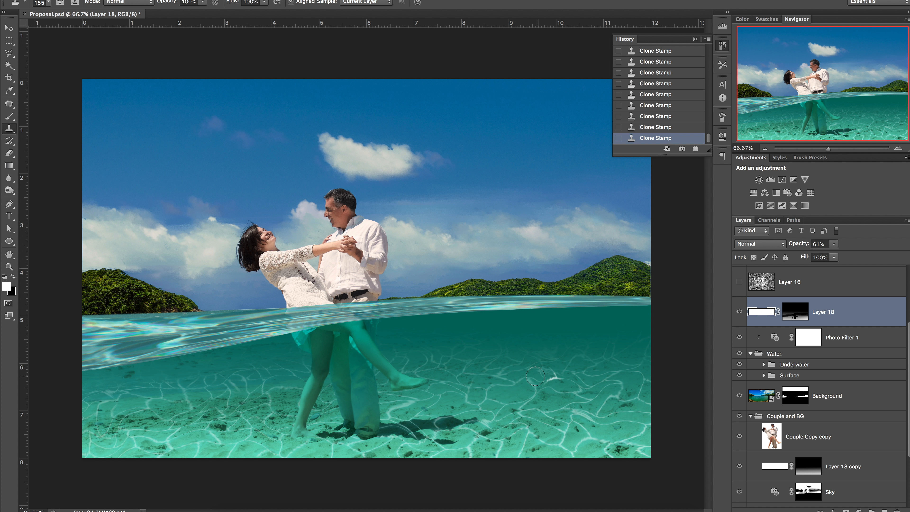
left_click(506, 344)
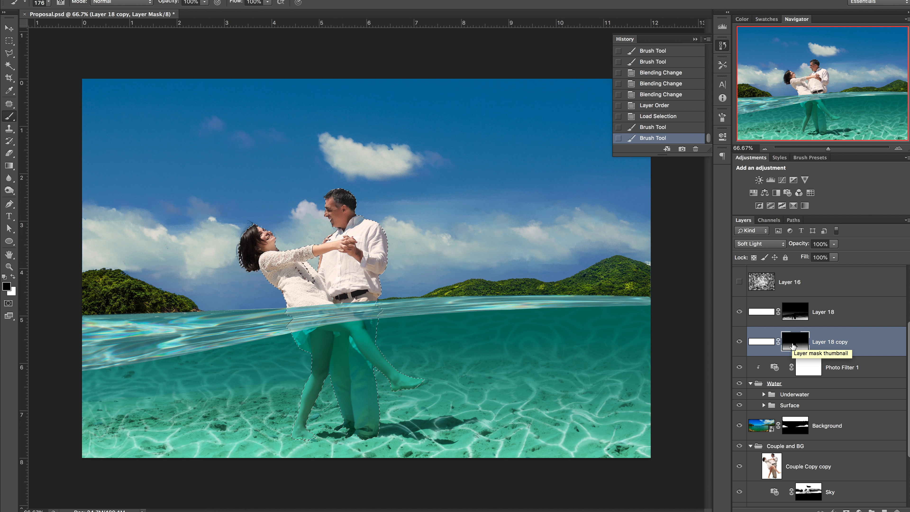
Step: Deselect and paint at 23% brush opacity across Layer 18's mask along the waterline
key("super+d")
key("2")
key("3")
left_click_drag(191, 364, 507, 335)
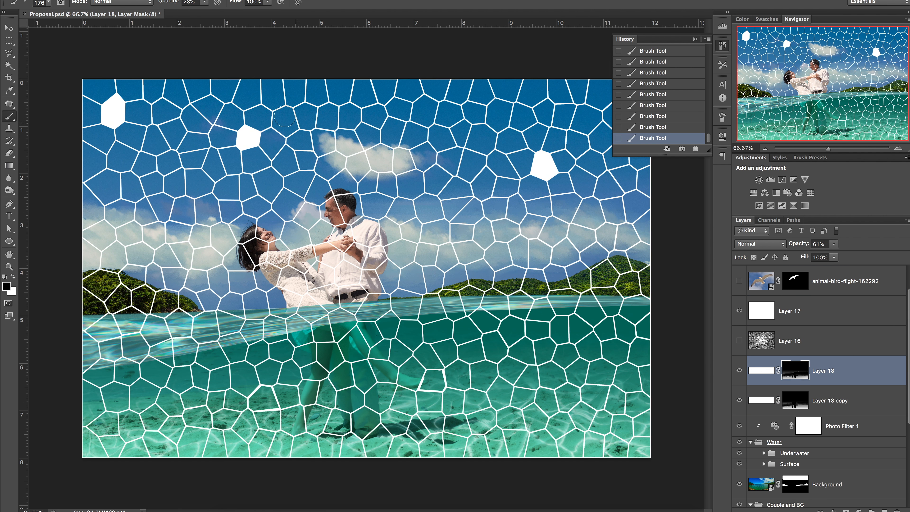
Step: Transform the Layer 17 cell pattern in perspective so it lies across the water below the surface
left_click_drag(82, 79, 220, 108)
left_click_drag(367, 79, 550, 302)
key("Return")
Step: Open the Liquify filter for the Layer 17 pattern
left_click(834, 510)
left_click(845, 434)
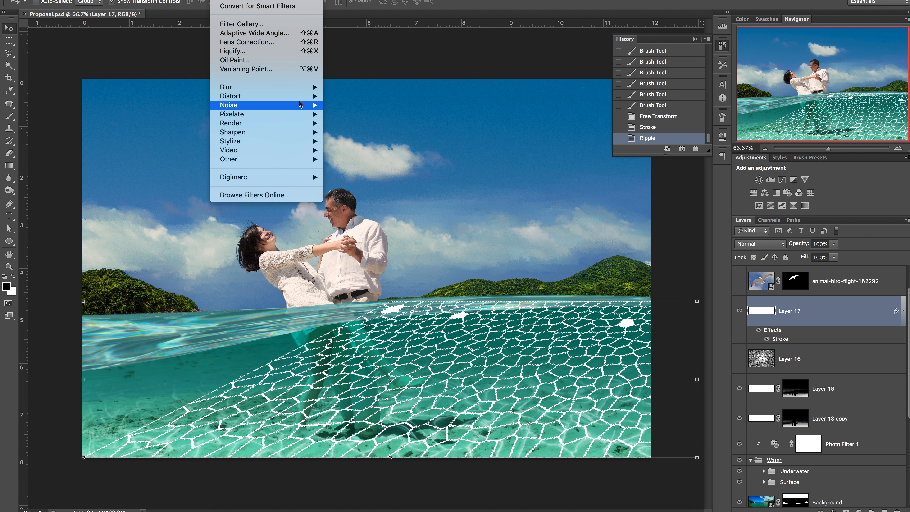
left_click(251, 53)
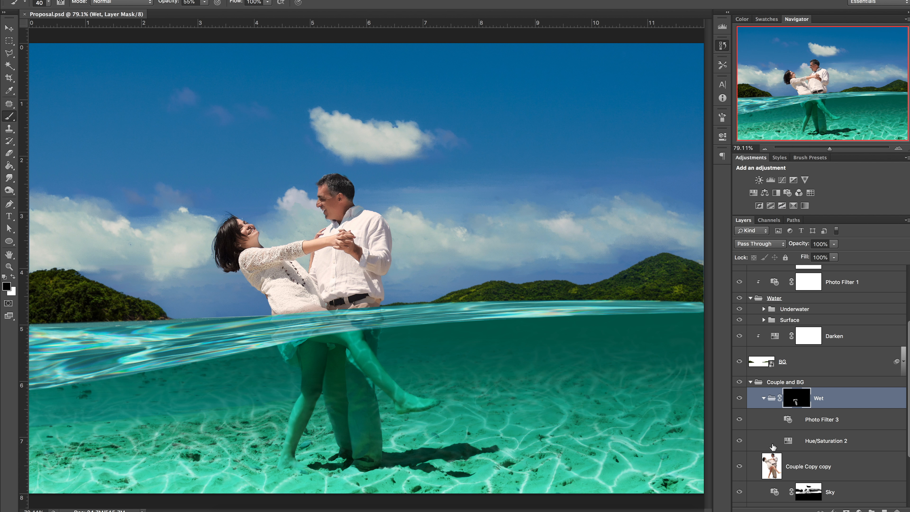
Step: Toggle the Wet group's visibility inside Couple and BG to compare the couple with and without it
scroll(776, 455, "down", 5)
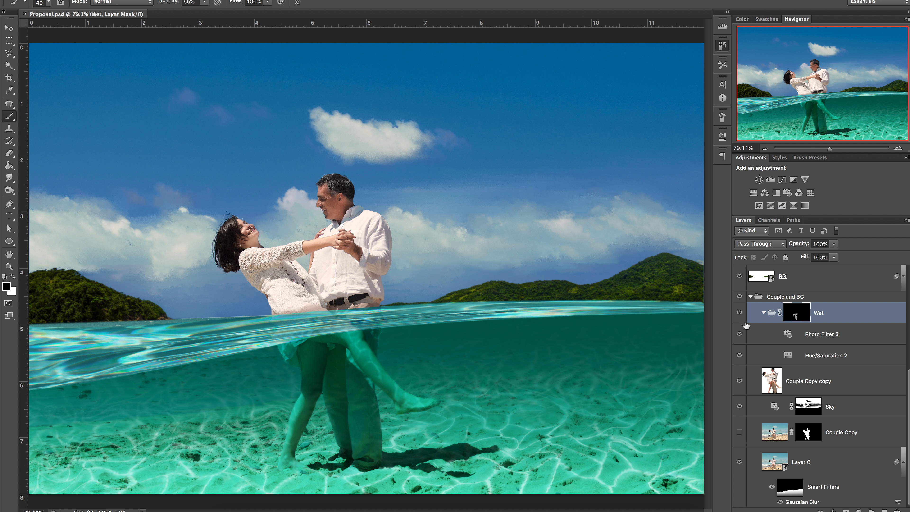
left_click(752, 298)
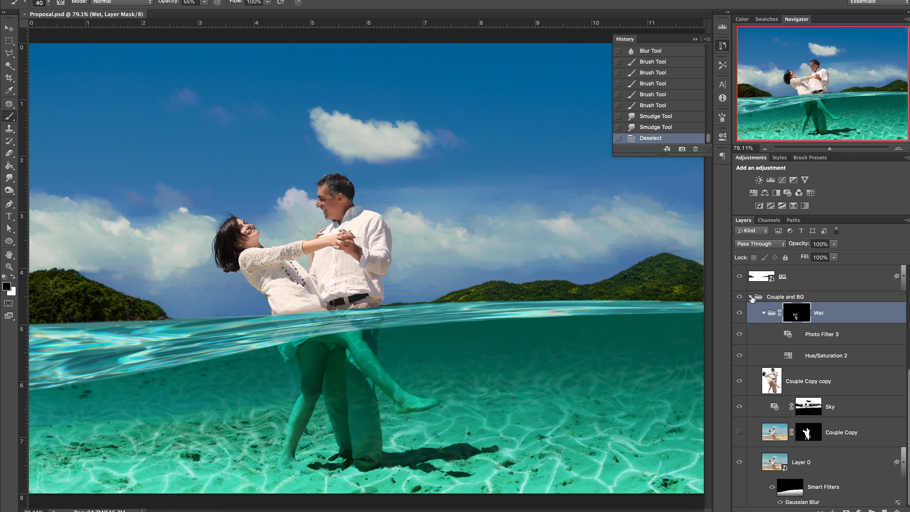
left_click(751, 297)
left_click(791, 468)
key("v")
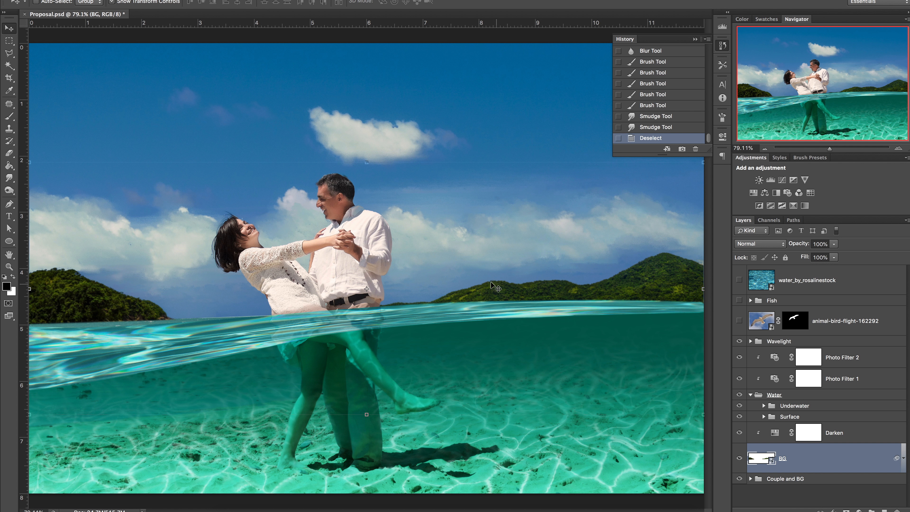
left_click(751, 479)
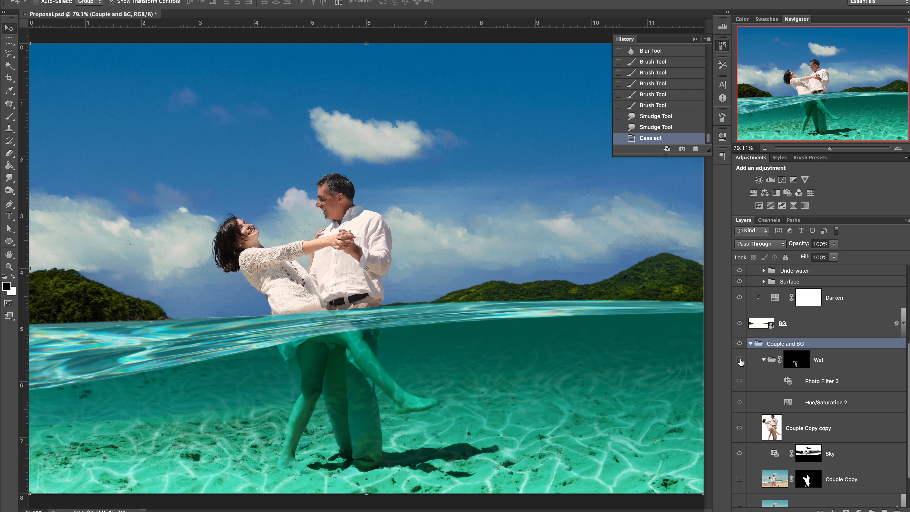
left_click(740, 360)
left_click(740, 360)
left_click(740, 360)
left_click(751, 344)
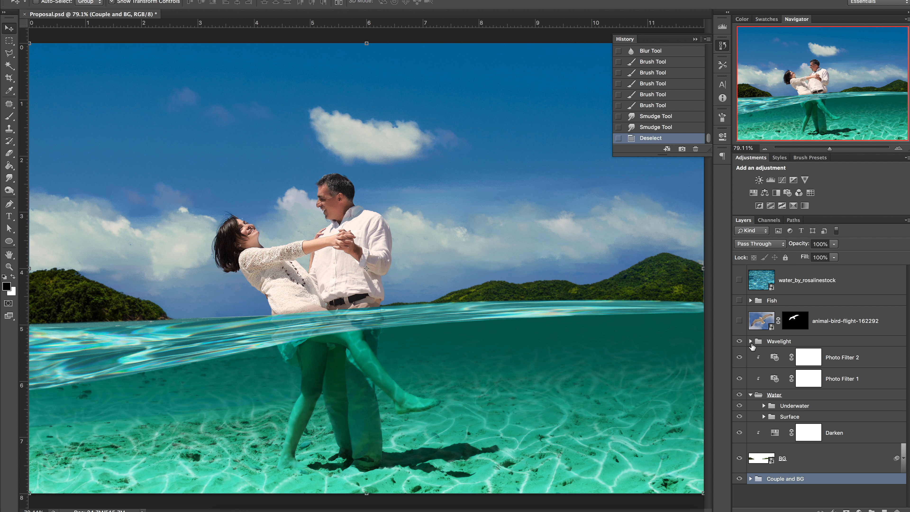
Step: Move Layer 16 above the Wavelight group and hide the Wavelight group
left_click(753, 343)
left_click(751, 342)
scroll(774, 377, "down", 3)
left_click_drag(800, 422, 795, 304)
left_click(751, 341)
left_click(740, 365)
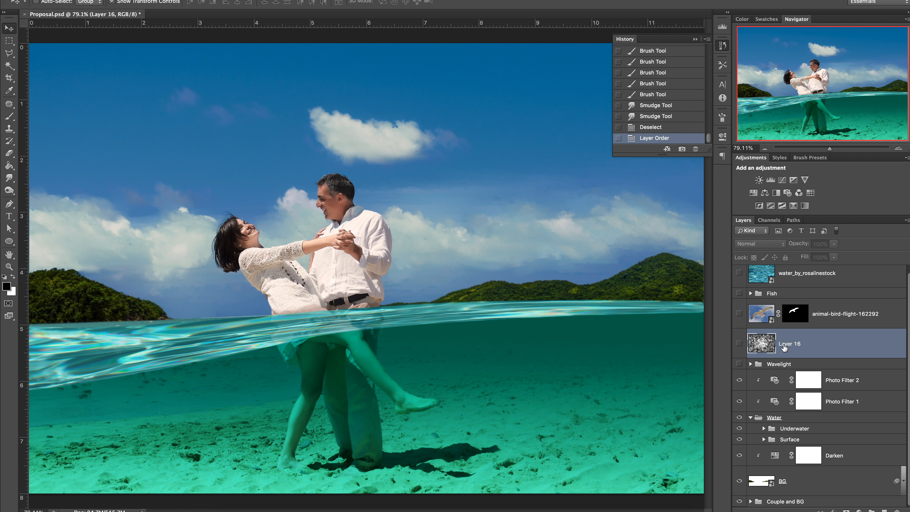